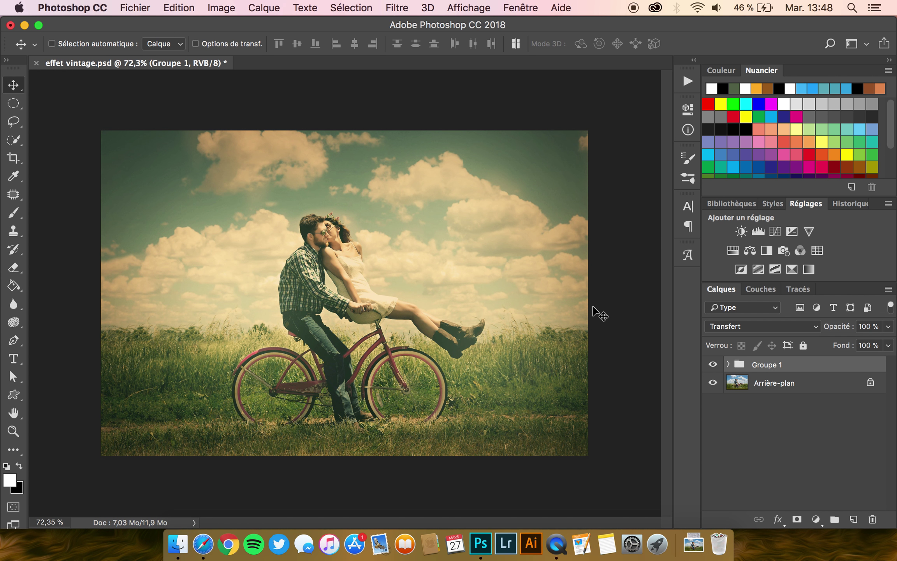
# After toggling the vintage group, open engagement-1718244_1920.jpg and add a Levels layer.
pyautogui.click(713, 365)
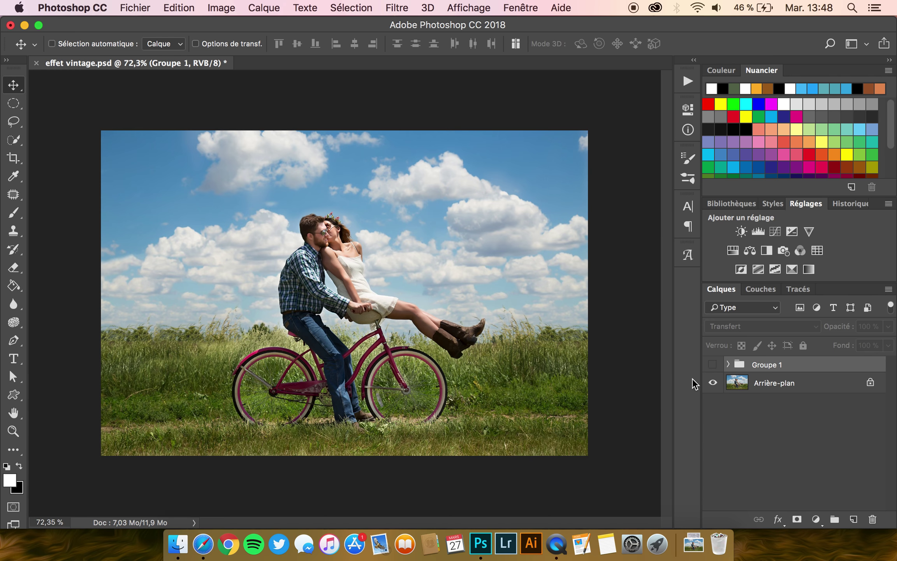
pyautogui.click(712, 365)
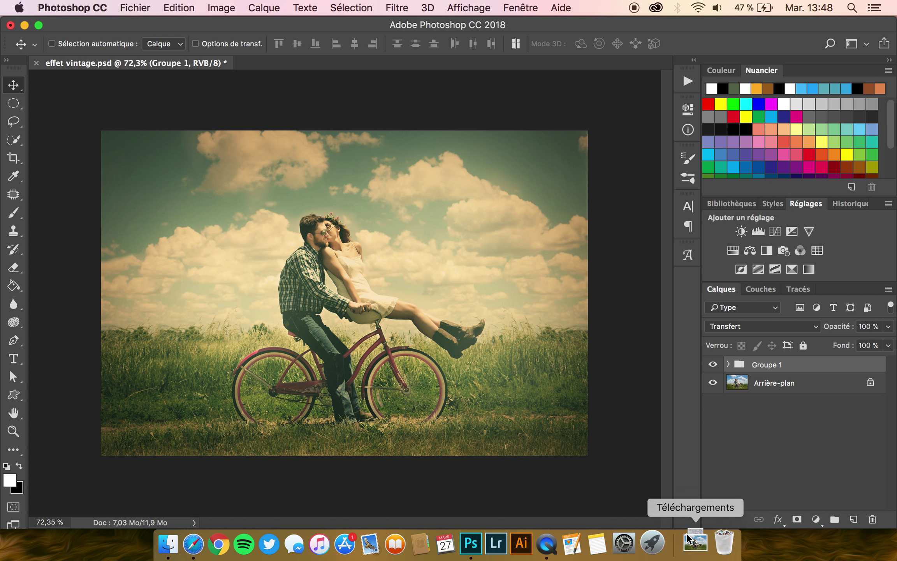
pyautogui.click(697, 549)
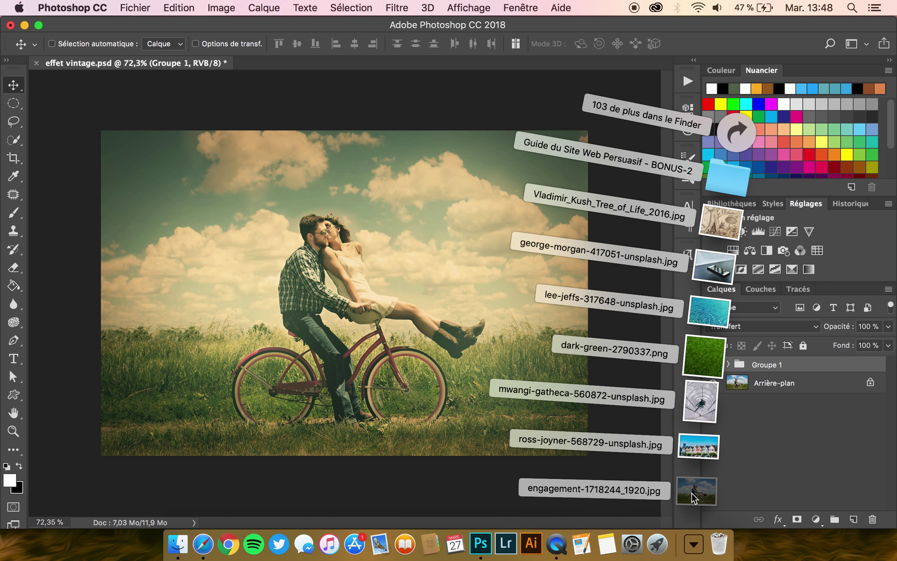
pyautogui.moveTo(692, 492); pyautogui.dragTo(321, 68)
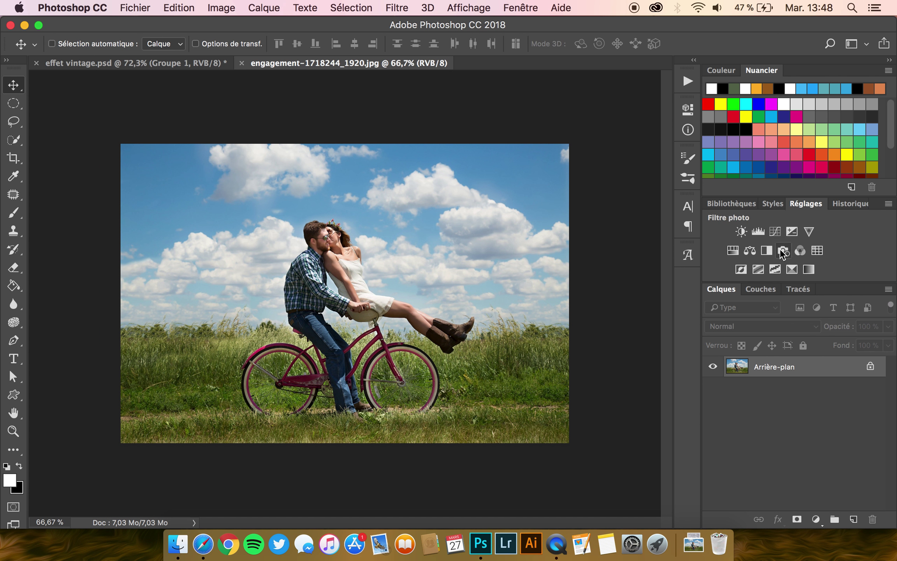
pyautogui.click(755, 232)
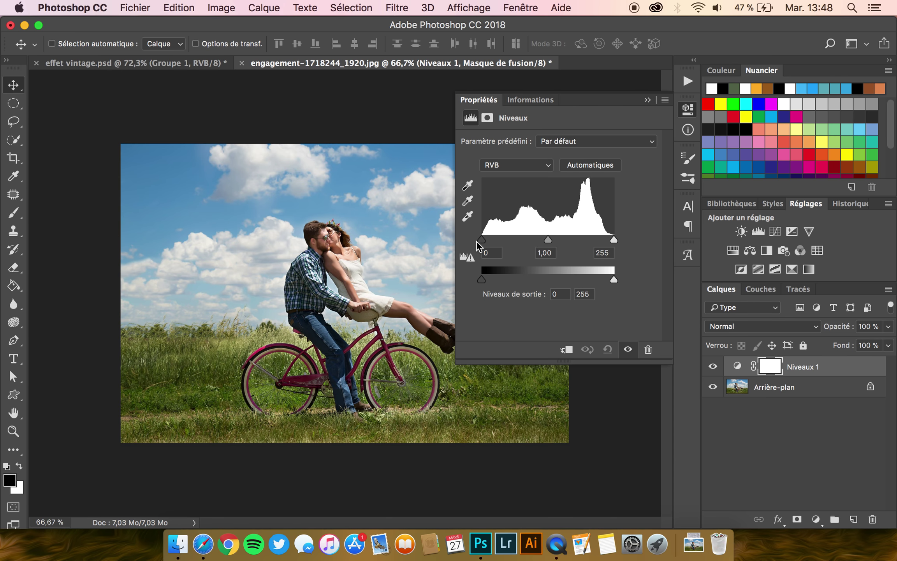
# Set the Levels input values to 20, 0,84 and 233, comparing before and after.
pyautogui.moveTo(483, 240); pyautogui.dragTo(490, 240)
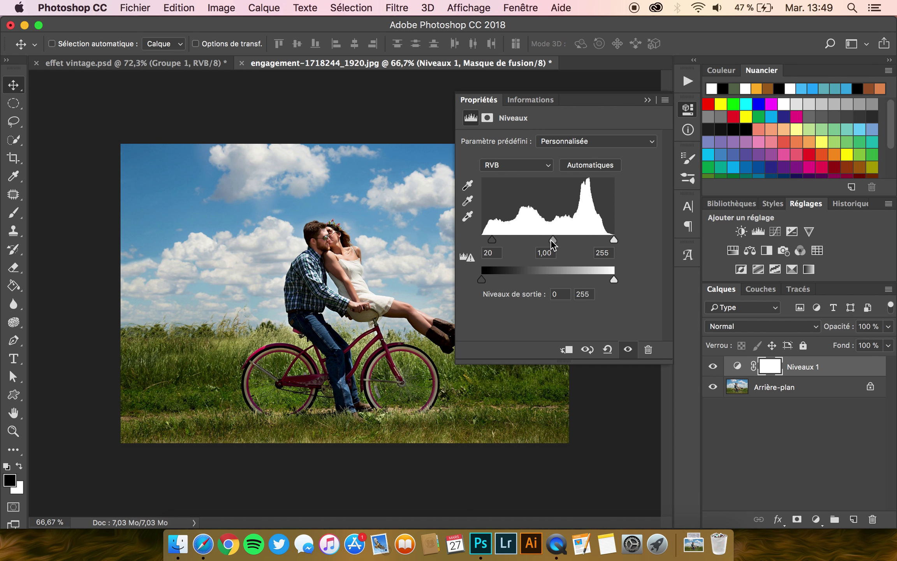
pyautogui.moveTo(552, 240); pyautogui.dragTo(556, 240)
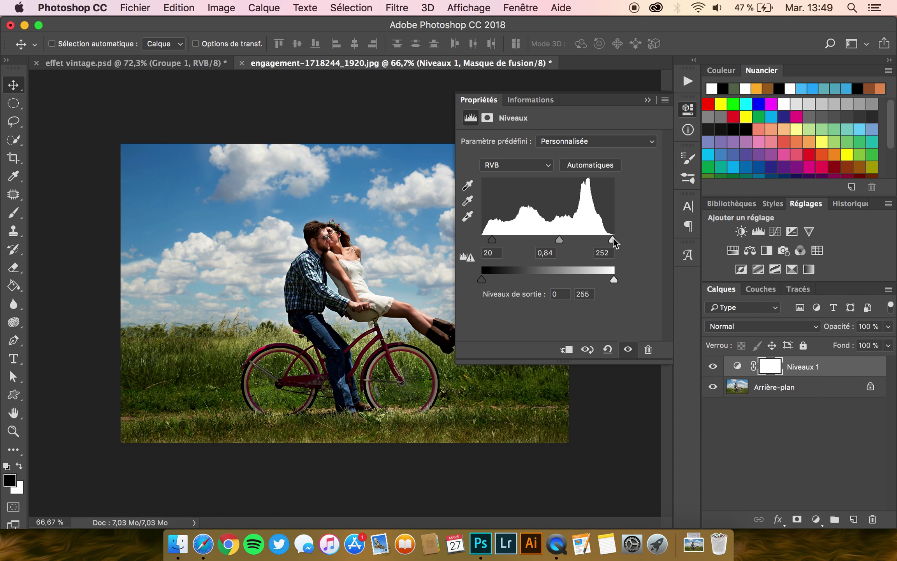
pyautogui.moveTo(612, 240); pyautogui.dragTo(605, 240)
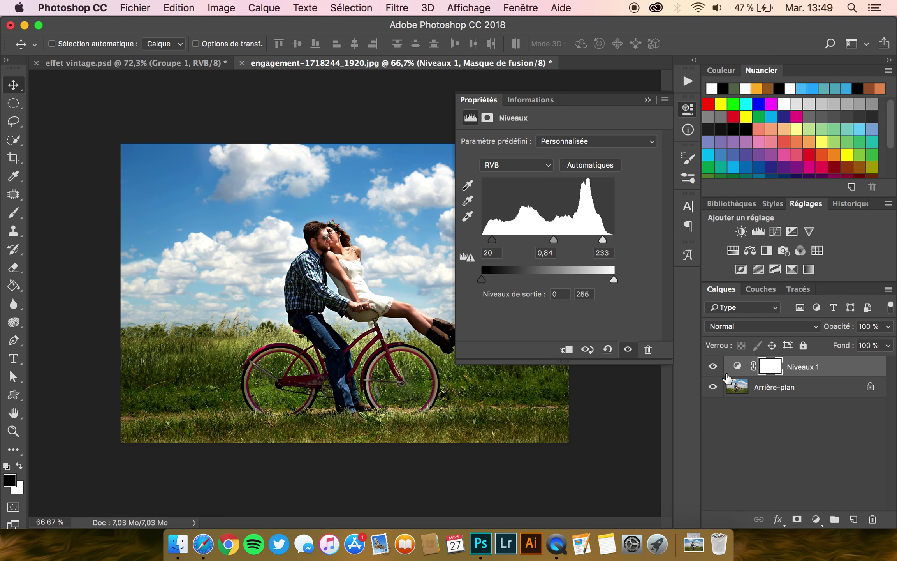
pyautogui.click(712, 367)
pyautogui.click(713, 367)
pyautogui.click(712, 367)
pyautogui.click(484, 102)
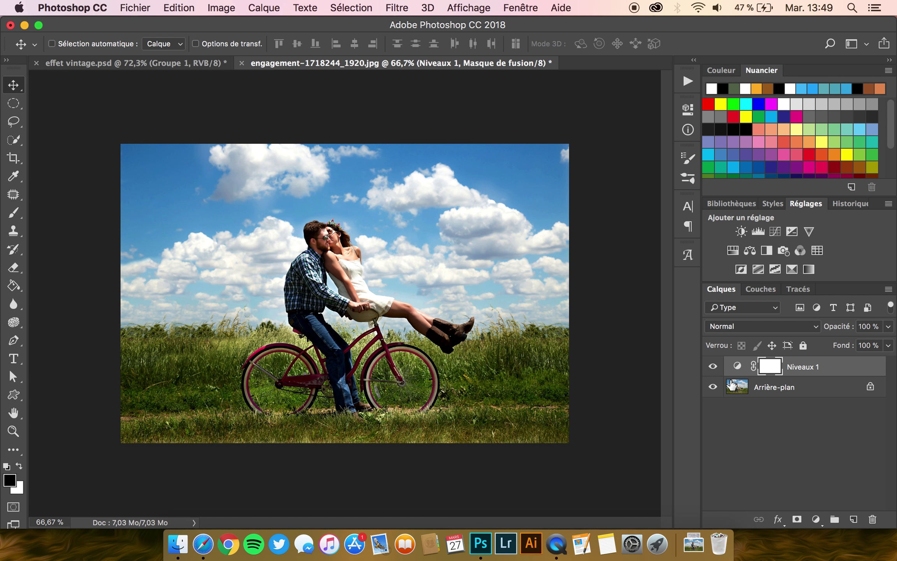
# Add a Couleur unie fill in dark navy (near 312878) using Exclusion blend mode.
pyautogui.click(816, 519)
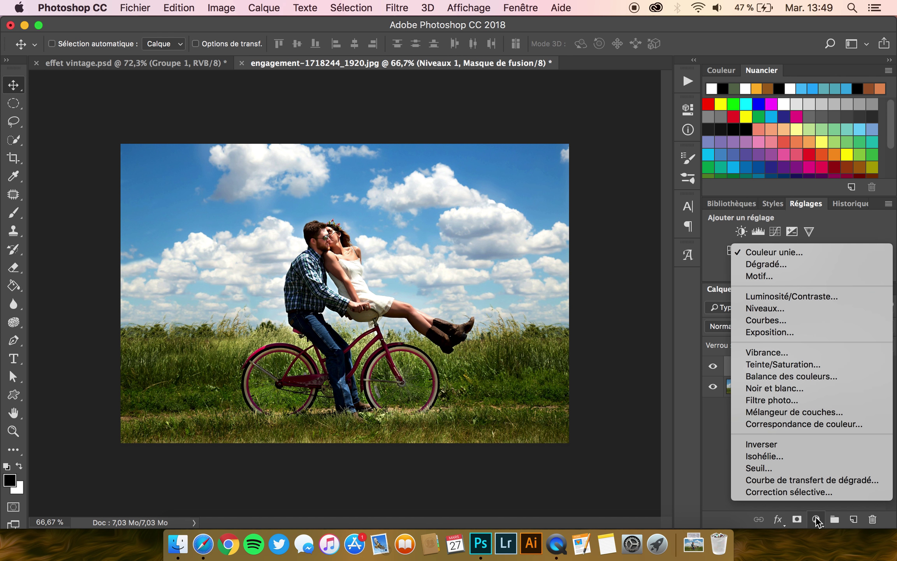
pyautogui.click(758, 254)
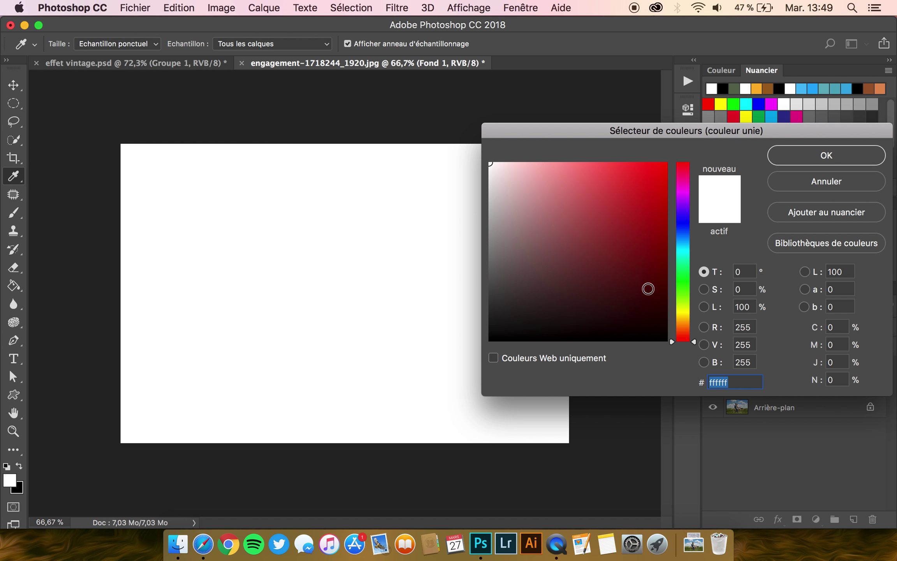
pyautogui.click(680, 219)
pyautogui.click(655, 254)
pyautogui.click(656, 276)
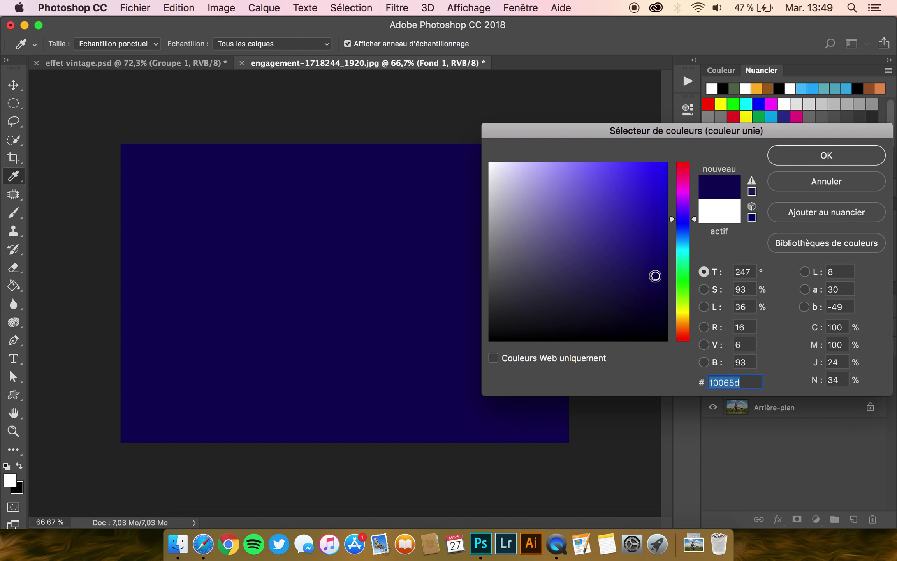
pyautogui.click(789, 156)
pyautogui.click(742, 328)
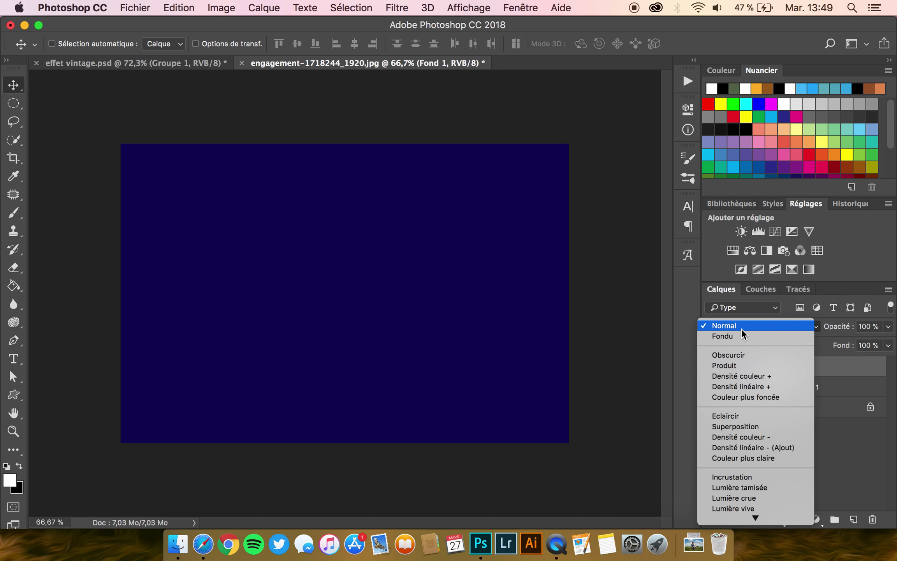
pyautogui.click(734, 444)
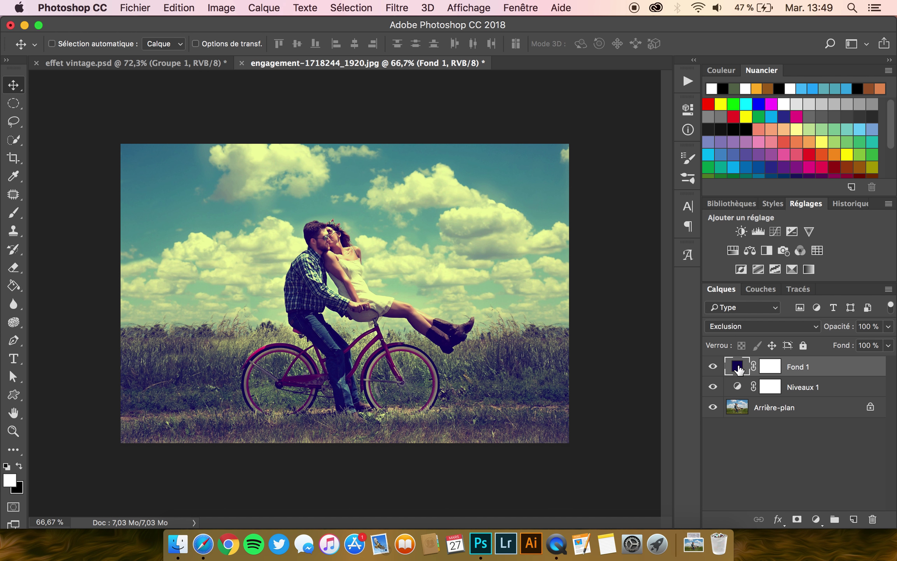
pyautogui.doubleClick(738, 367)
# Try several fill shades in the Color Picker, settling on navy #14336c.
pyautogui.moveTo(656, 272); pyautogui.dragTo(608, 257)
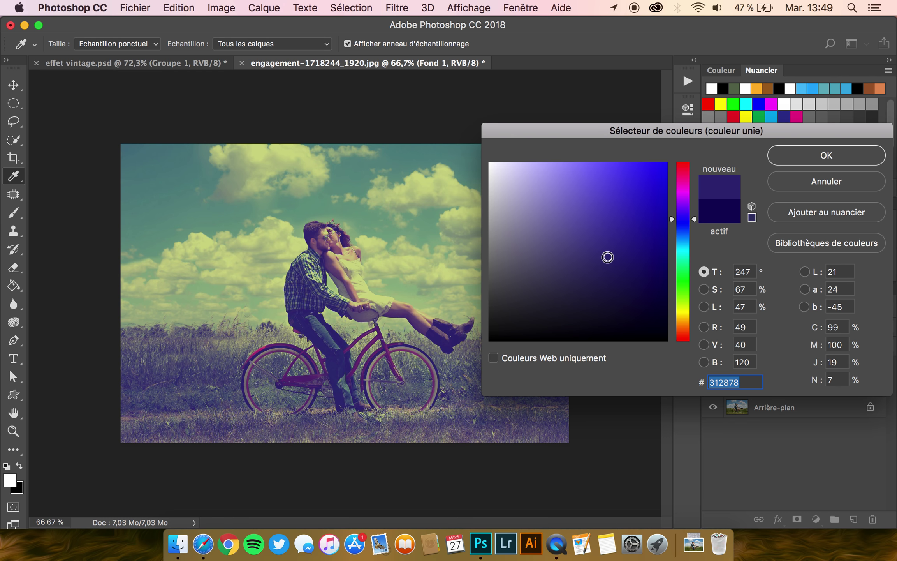
pyautogui.moveTo(608, 257)
pyautogui.mouseDown()
pyautogui.moveTo(516, 171)
pyautogui.moveTo(596, 250)
pyautogui.mouseUp()
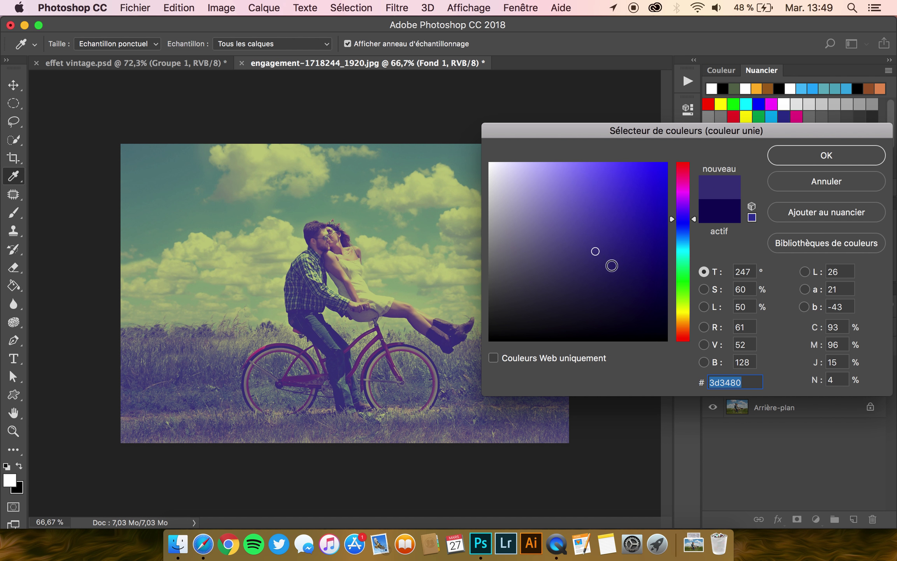
pyautogui.moveTo(596, 253); pyautogui.dragTo(603, 264)
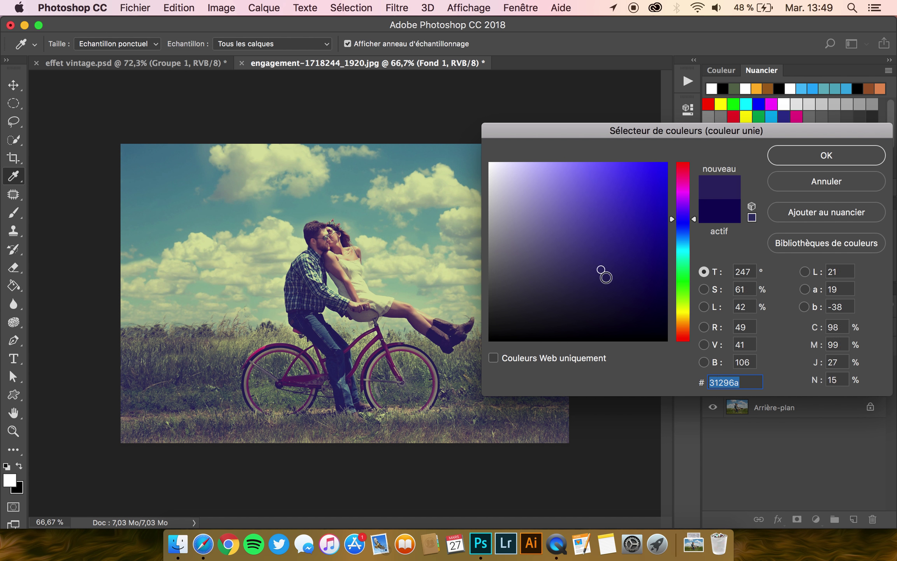
pyautogui.moveTo(681, 235); pyautogui.dragTo(682, 231)
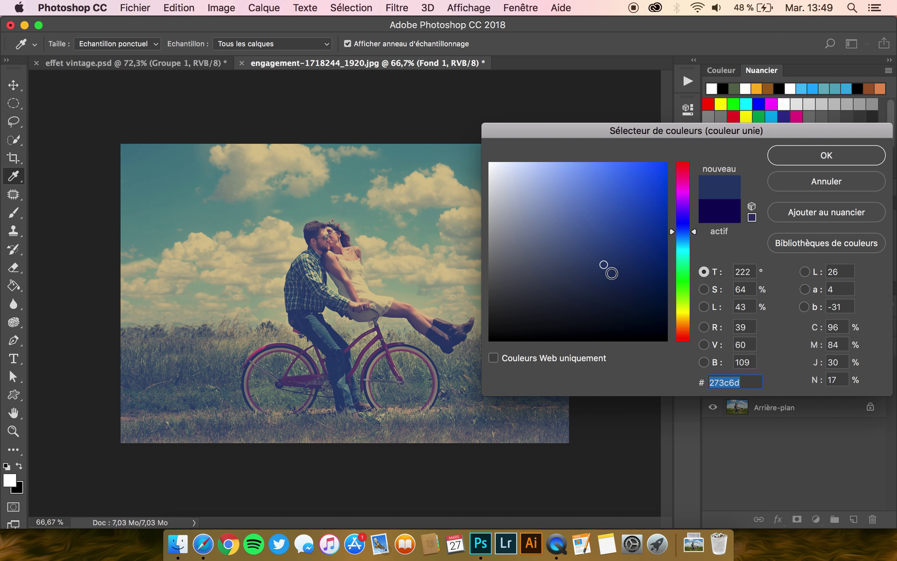
pyautogui.moveTo(680, 311); pyautogui.dragTo(684, 327)
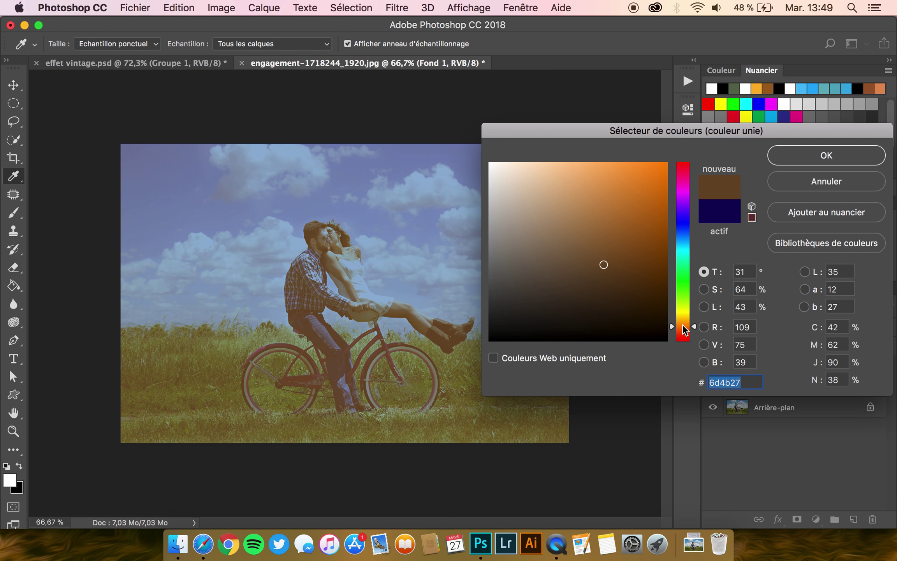
pyautogui.moveTo(603, 265); pyautogui.dragTo(629, 275)
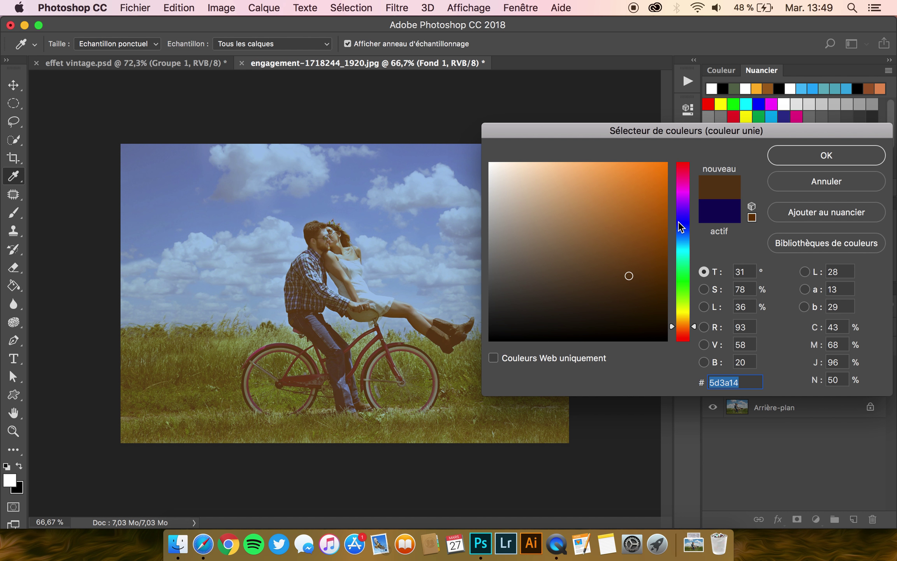
pyautogui.moveTo(679, 223); pyautogui.dragTo(679, 232)
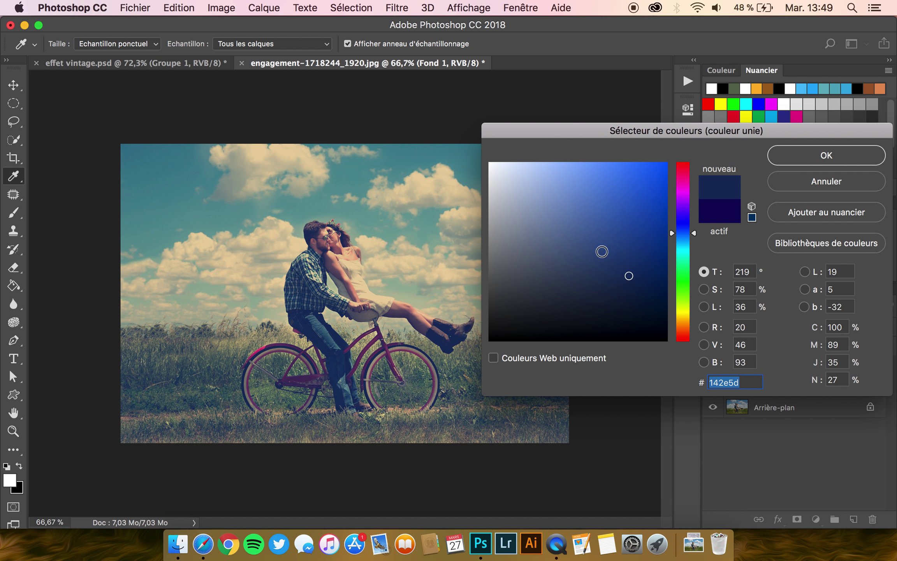
pyautogui.moveTo(615, 262); pyautogui.dragTo(619, 265)
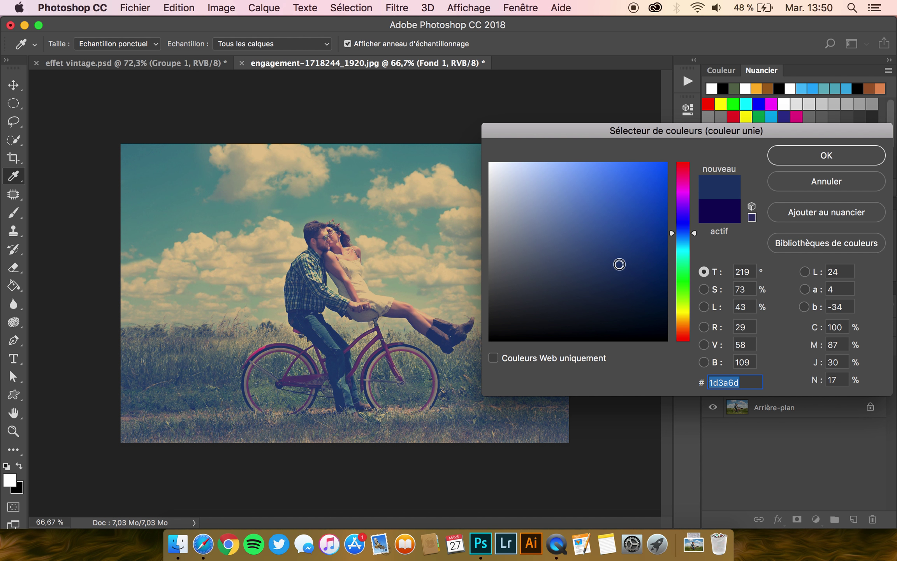
pyautogui.click(640, 271)
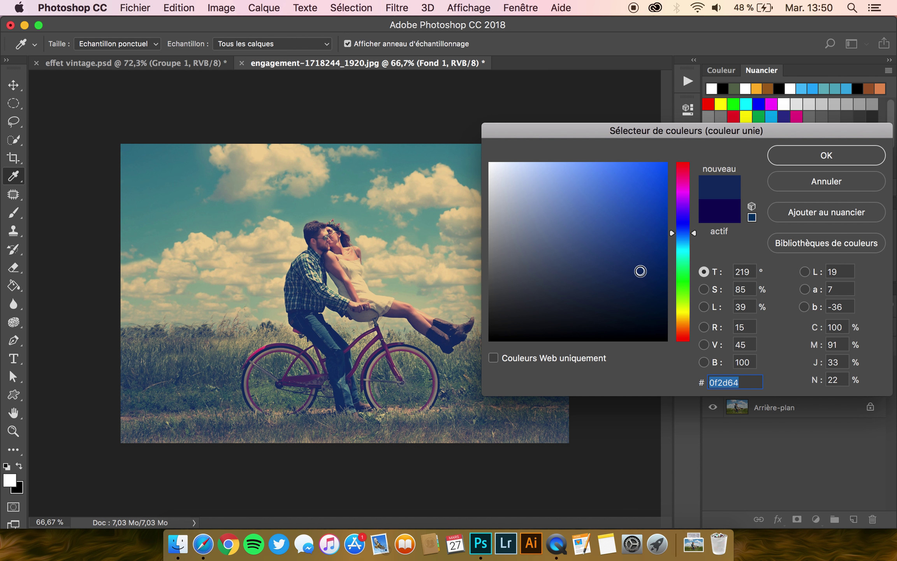
pyautogui.moveTo(639, 270); pyautogui.dragTo(634, 265)
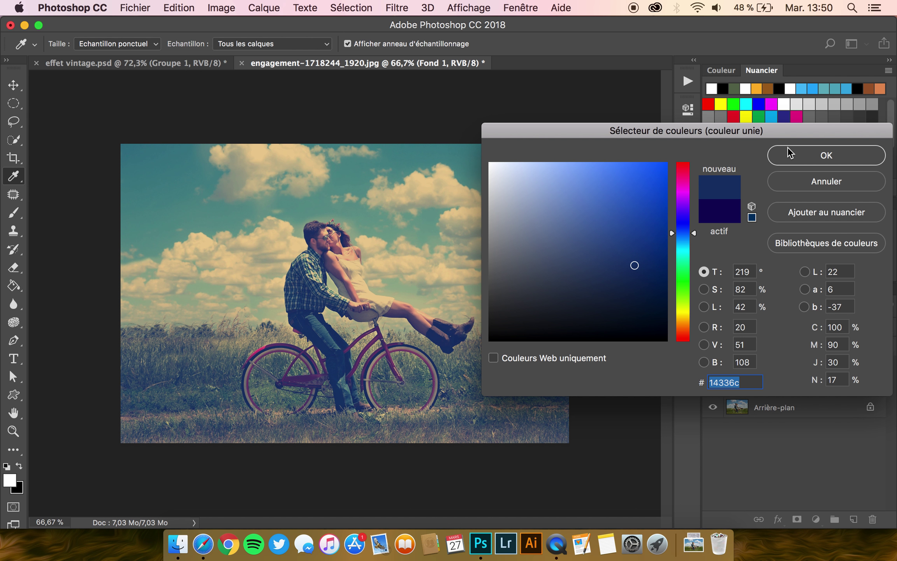
pyautogui.click(807, 156)
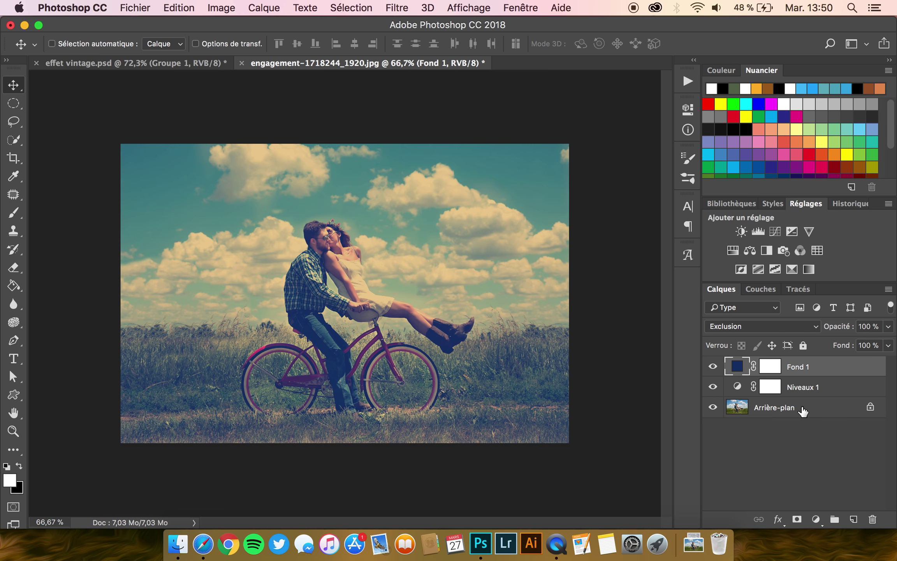
# Add an empty Calque 1 layer, draw an oval around the couple and invert it.
pyautogui.click(853, 520)
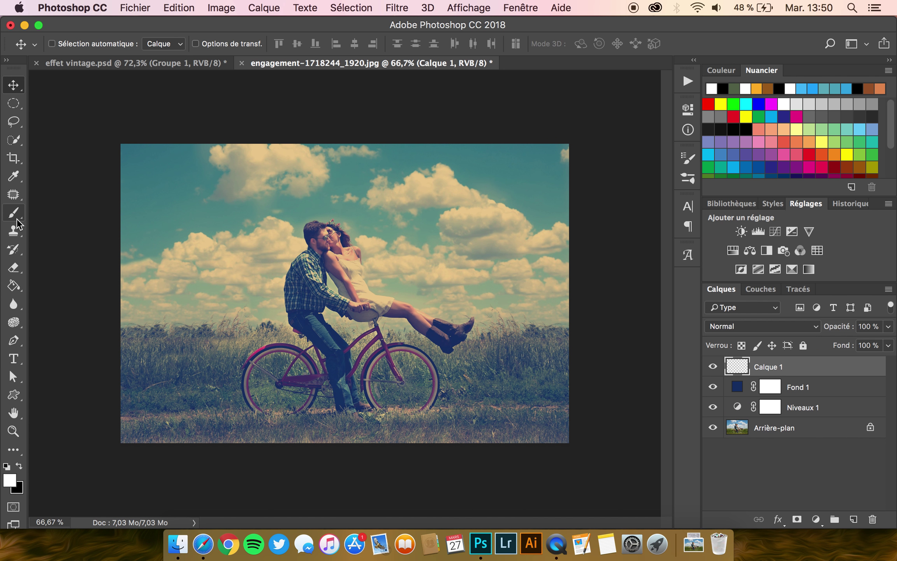
pyautogui.click(13, 104)
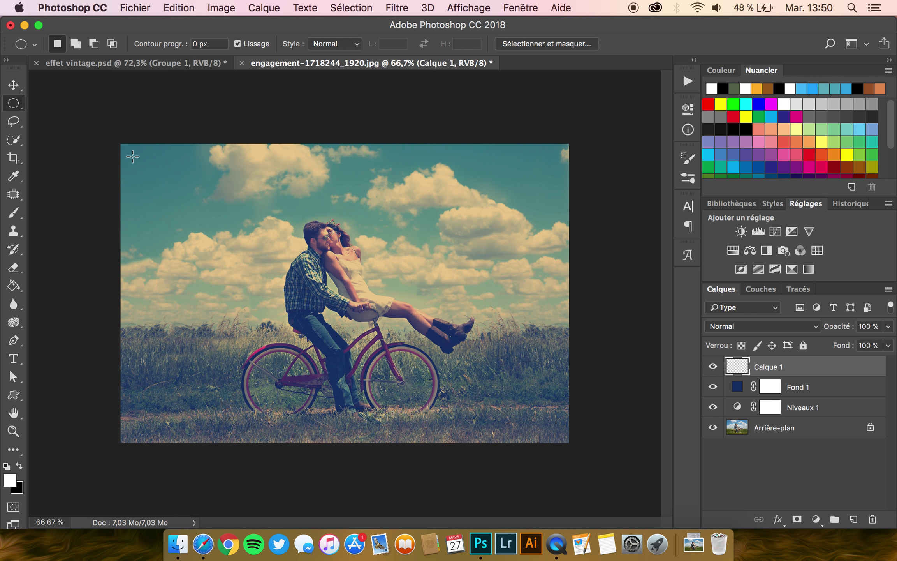
pyautogui.moveTo(133, 156)
pyautogui.mouseDown()
pyautogui.moveTo(542, 392)
pyautogui.moveTo(554, 428)
pyautogui.mouseUp()
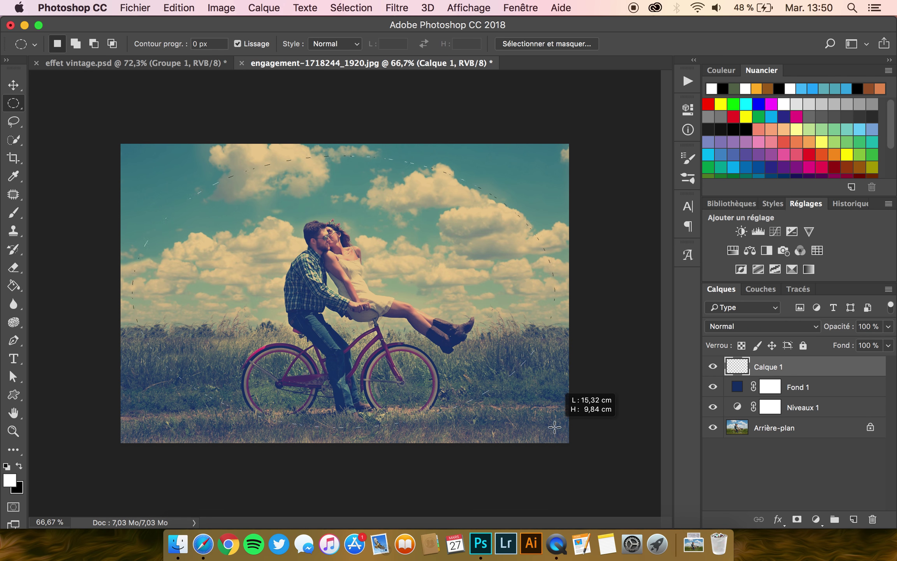
pyautogui.moveTo(554, 427); pyautogui.dragTo(554, 428)
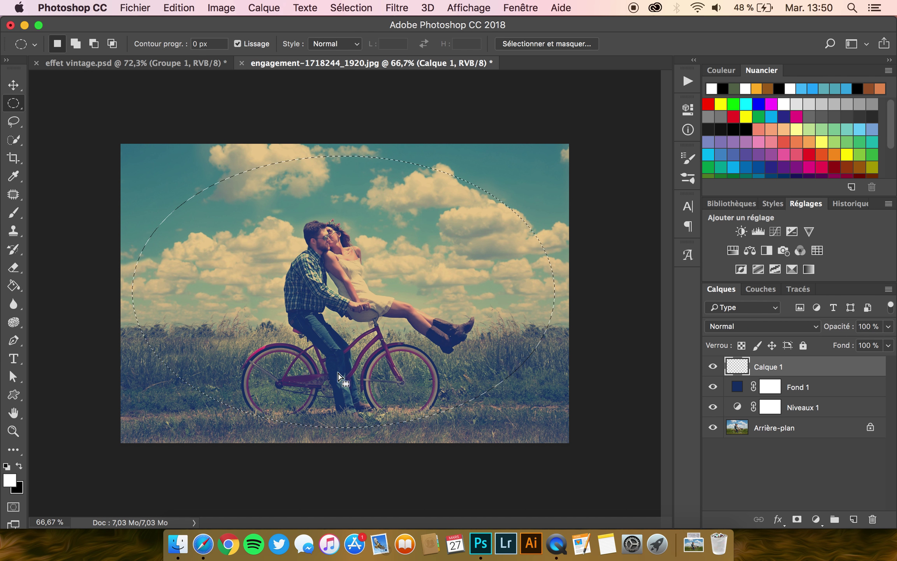
pyautogui.click(350, 8)
pyautogui.click(356, 63)
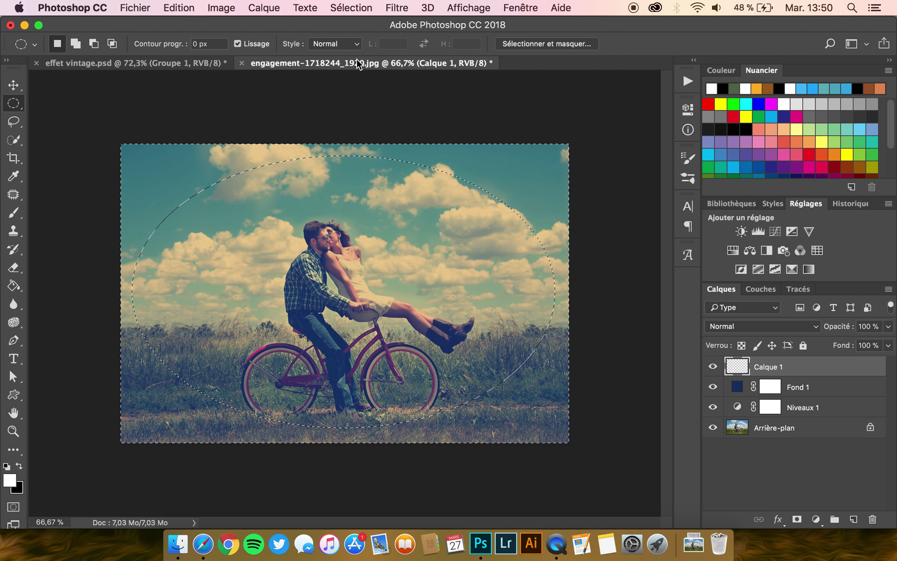
# Try painting black along the photo's edges with the brush, then remove the strokes.
pyautogui.click(13, 214)
pyautogui.click(18, 465)
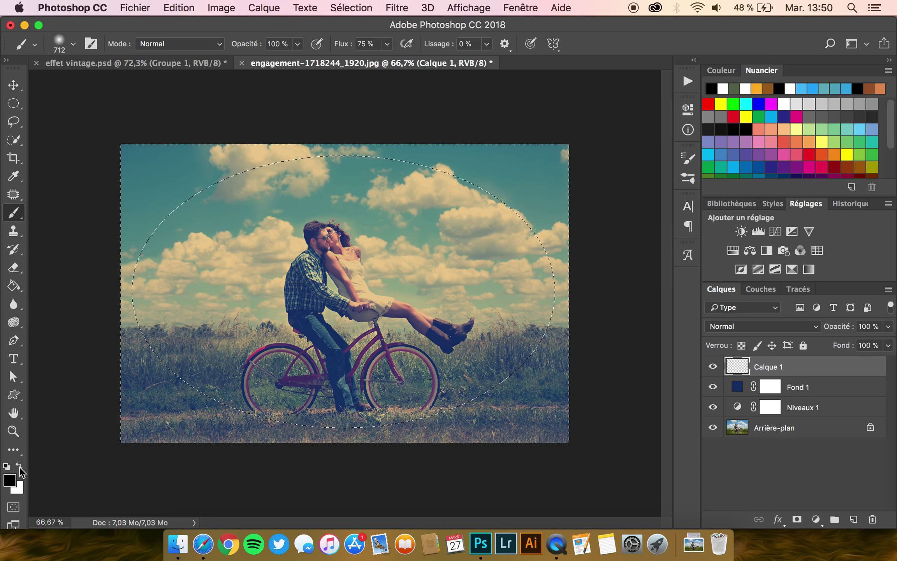
pyautogui.moveTo(193, 205); pyautogui.dragTo(274, 166)
pyautogui.moveTo(141, 330); pyautogui.dragTo(170, 130)
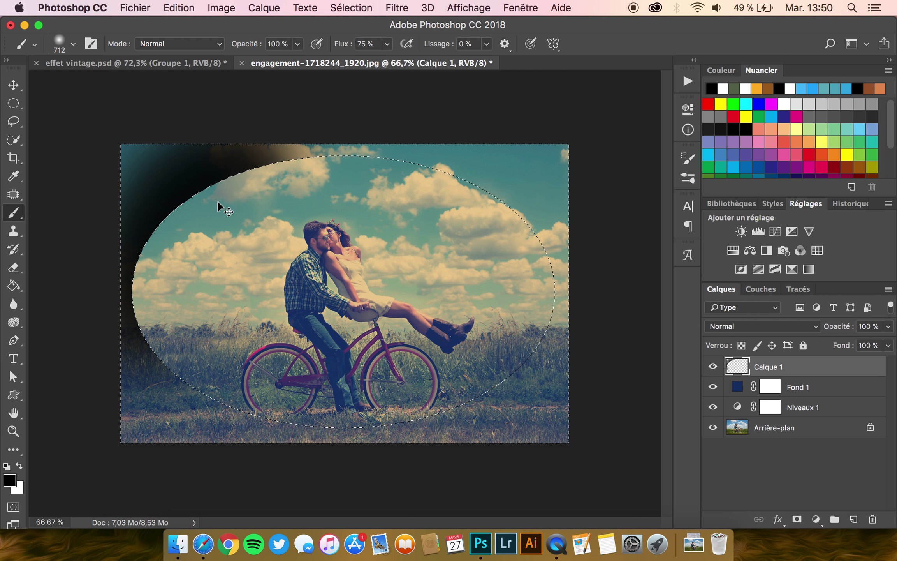
pyautogui.press('Delete')
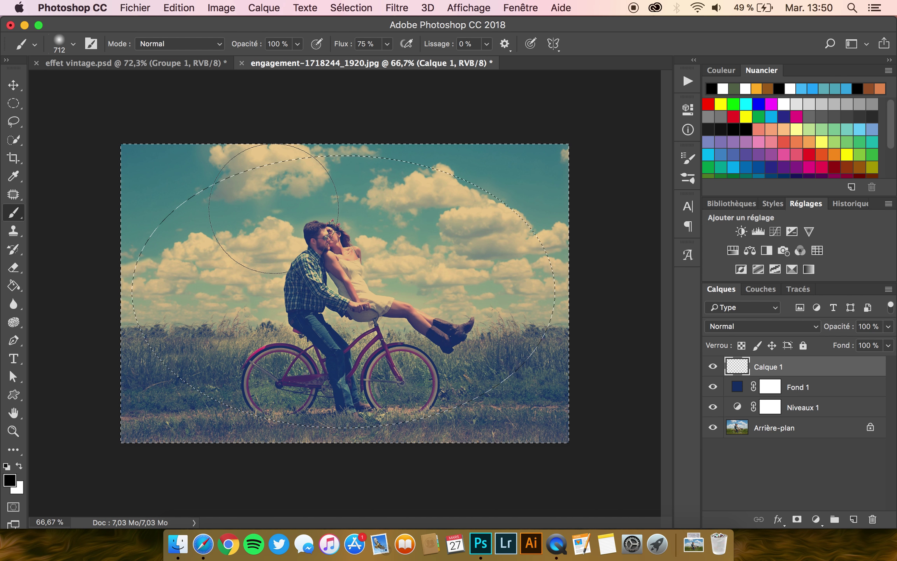
# Feather the inverted oval selection with a 200-pixel Contour progressif radius.
pyautogui.click(13, 103)
pyautogui.rightClick(365, 201)
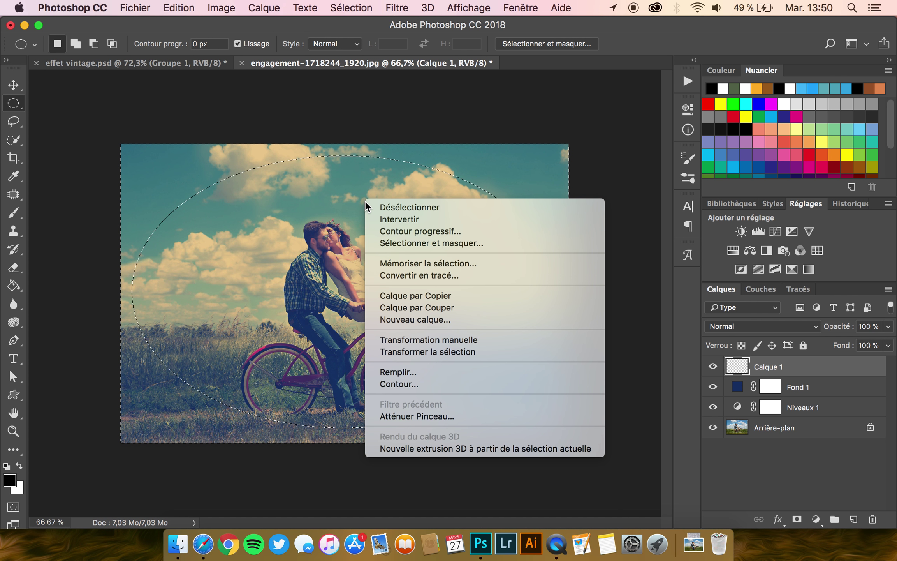
pyautogui.click(411, 234)
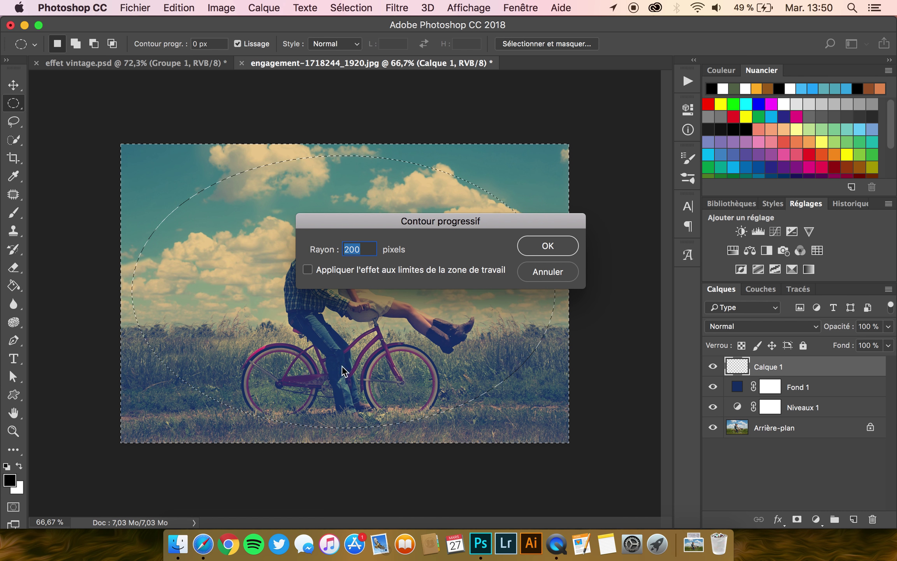
pyautogui.click(525, 249)
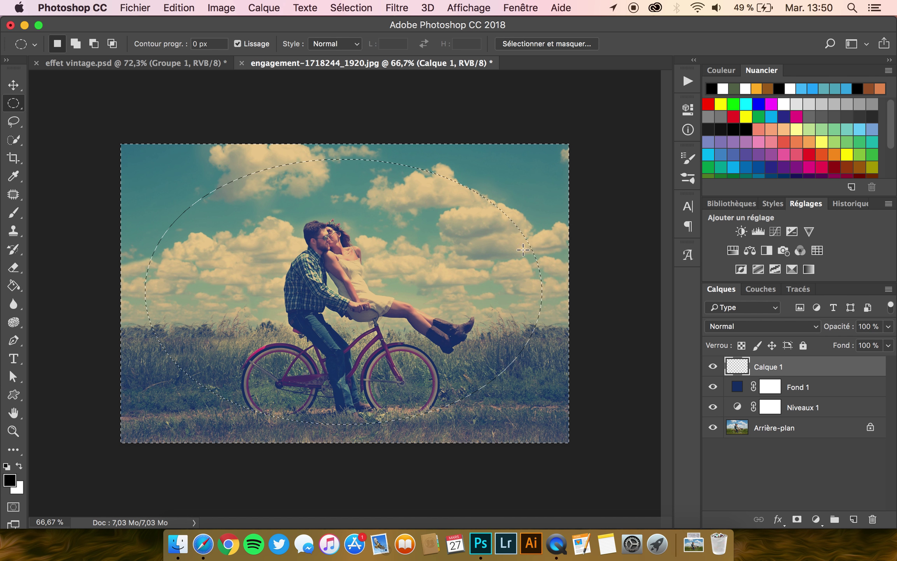
pyautogui.click(114, 521)
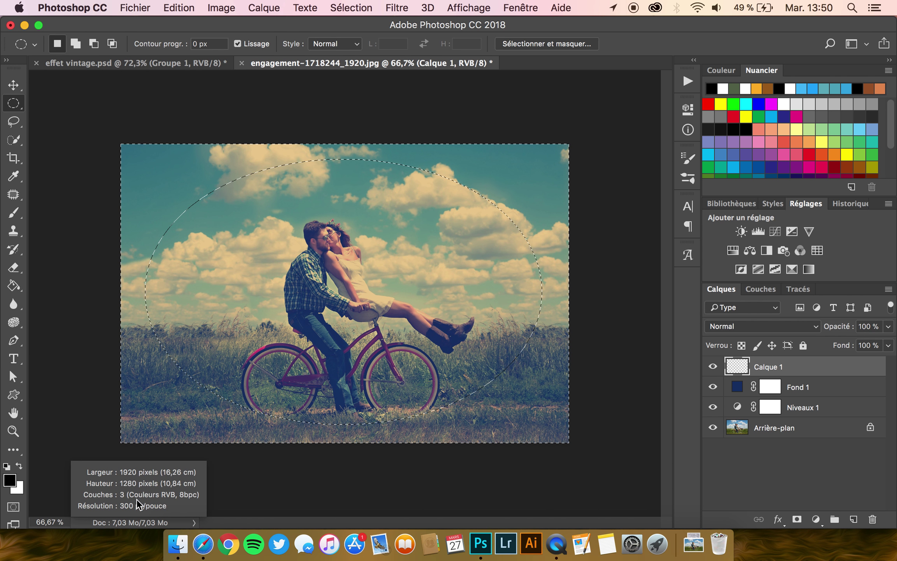
pyautogui.moveTo(138, 472); pyautogui.dragTo(136, 496)
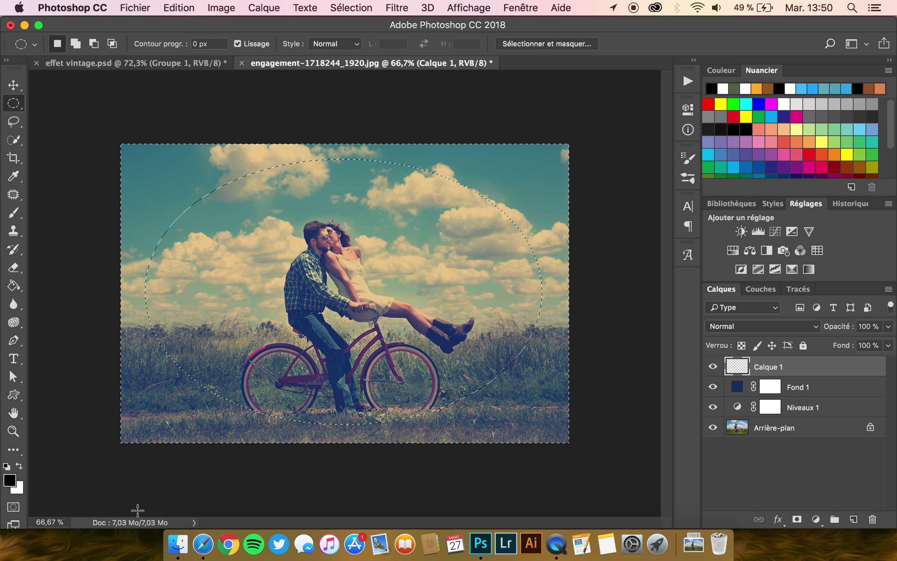
# Paint black outside the oval with a 1114 px soft round brush, then deselect.
pyautogui.click(16, 214)
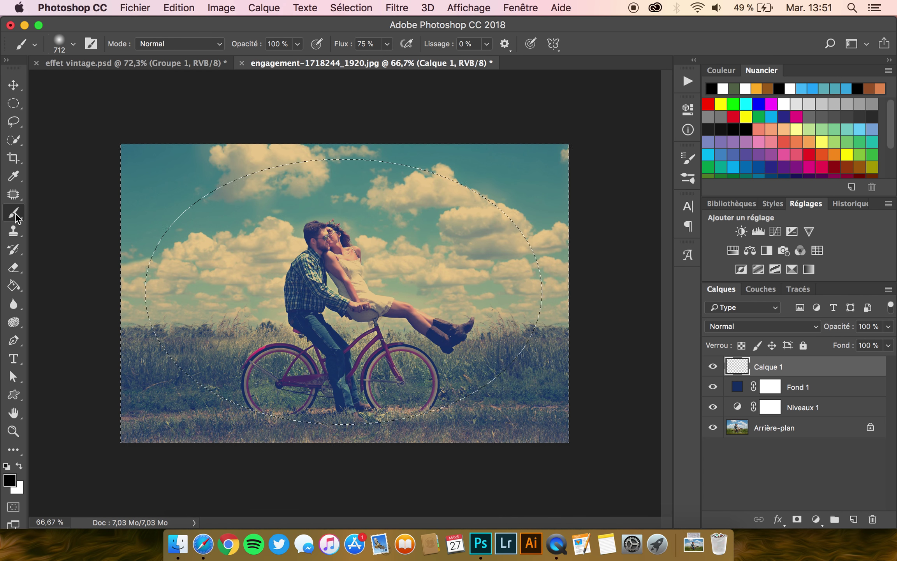
pyautogui.click(73, 44)
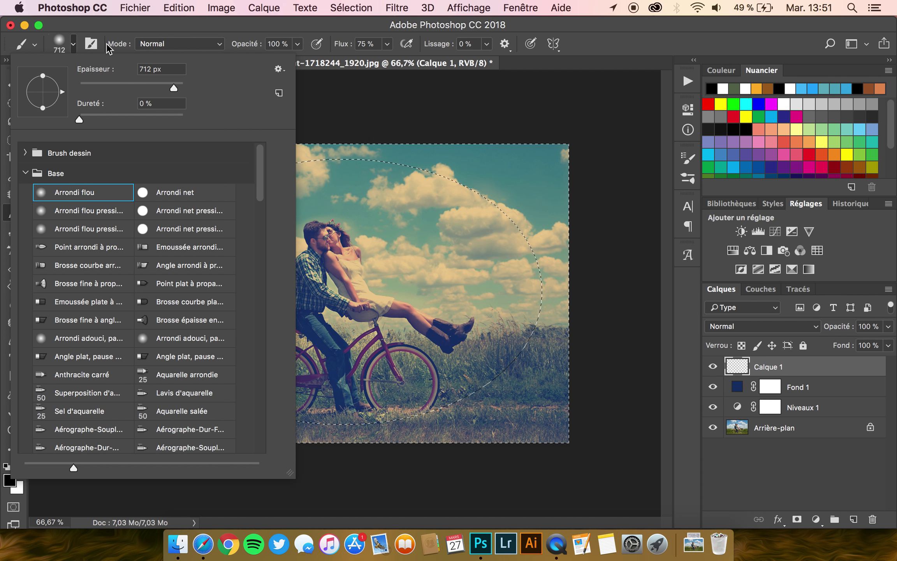
pyautogui.click(110, 48)
pyautogui.moveTo(300, 221); pyautogui.dragTo(392, 212)
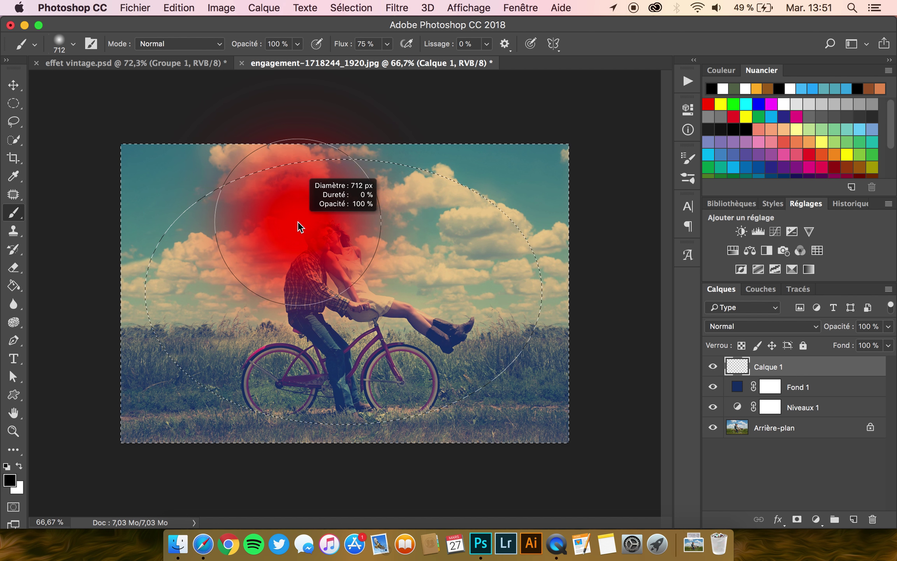
pyautogui.scroll(-1, 392, 212)
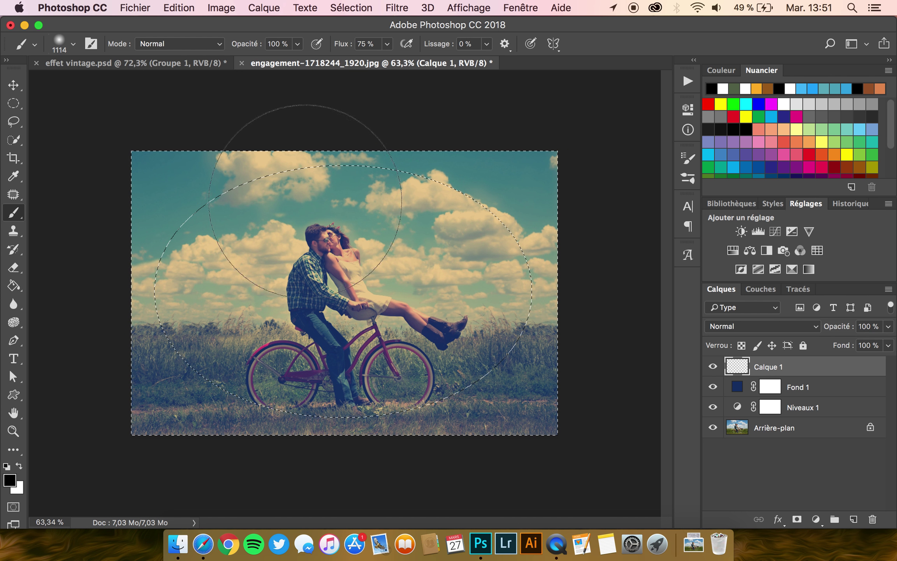
pyautogui.moveTo(303, 210)
pyautogui.mouseDown()
pyautogui.moveTo(160, 443)
pyautogui.moveTo(169, 166)
pyautogui.mouseUp()
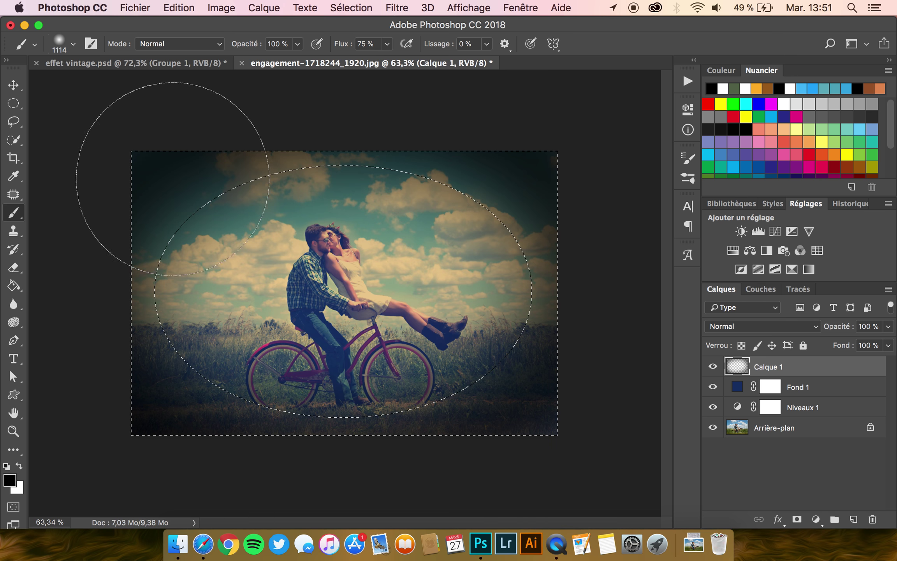
pyautogui.hotkey('ctrl', 'd')
# Lower the vignette layer Calque 1's opacity to 59%.
pyautogui.click(6, 85)
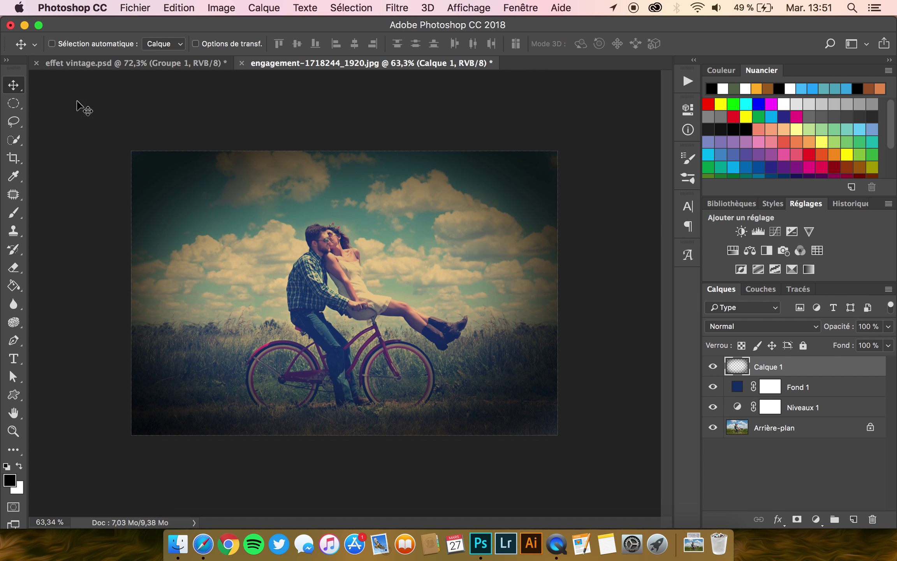
pyautogui.click(888, 327)
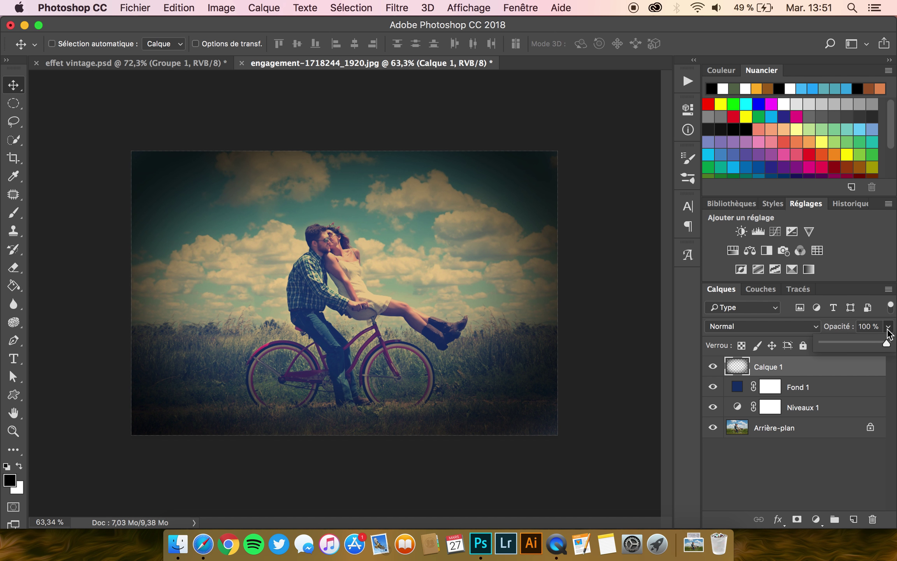
pyautogui.moveTo(868, 346); pyautogui.dragTo(864, 345)
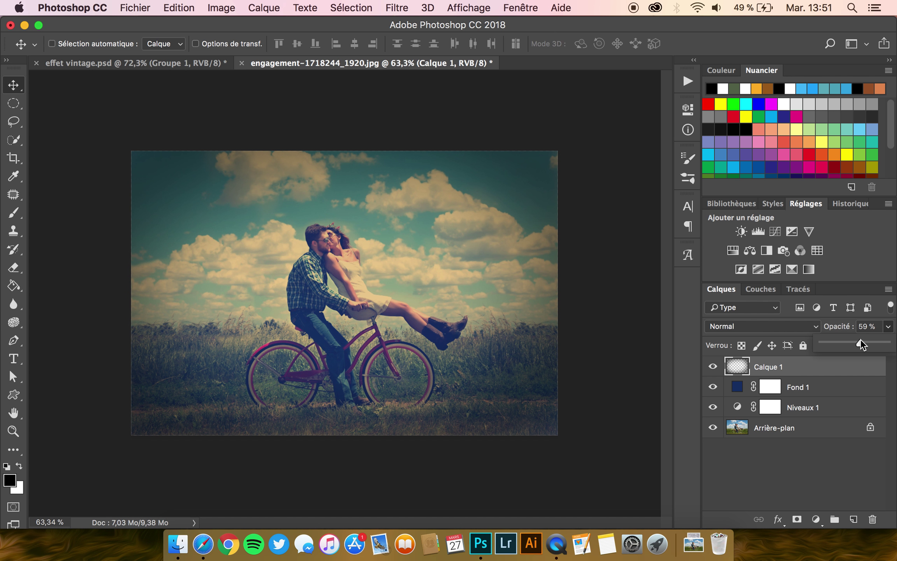
# On a new Calque 2, paint a soft white glow around the couple with a 650 px brush.
pyautogui.click(852, 520)
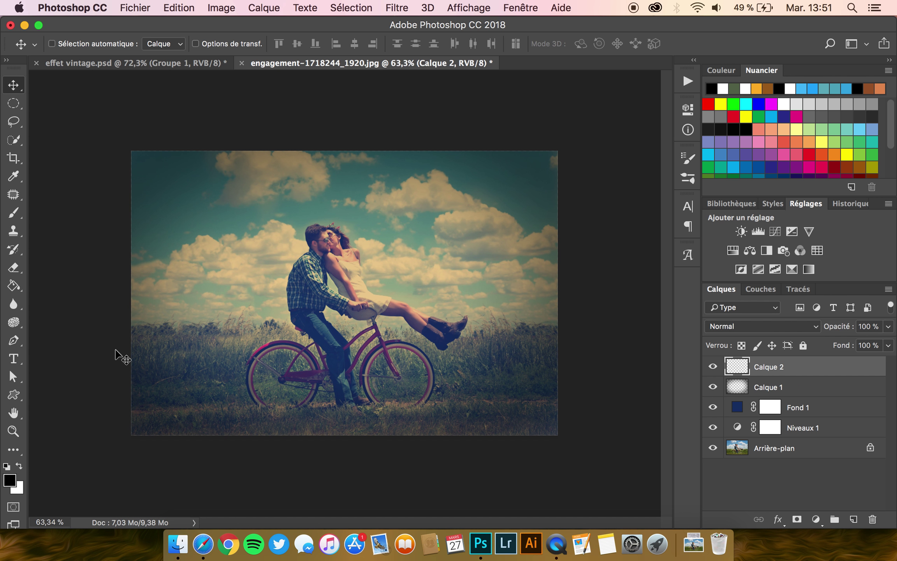
pyautogui.click(17, 467)
pyautogui.click(13, 213)
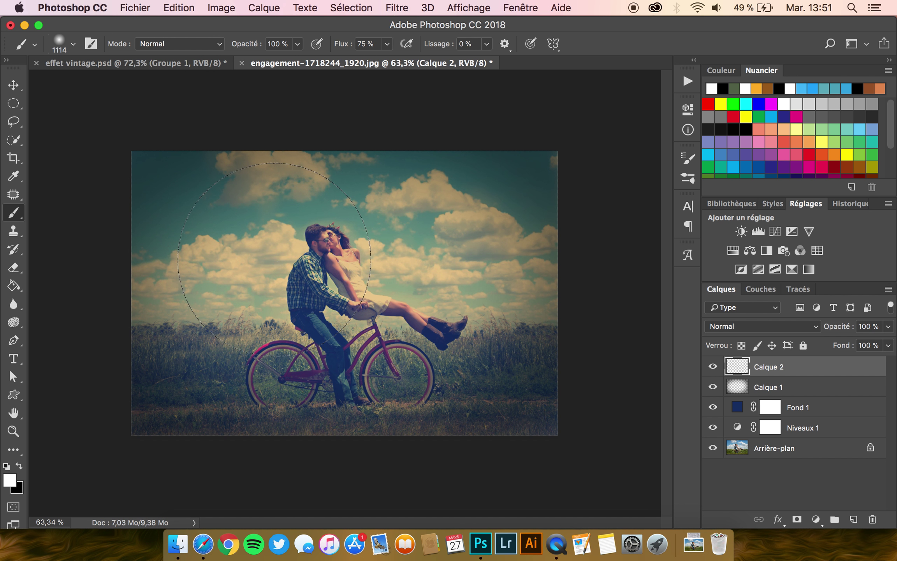
pyautogui.moveTo(275, 259); pyautogui.dragTo(171, 265)
pyautogui.click(246, 228)
pyautogui.click(297, 321)
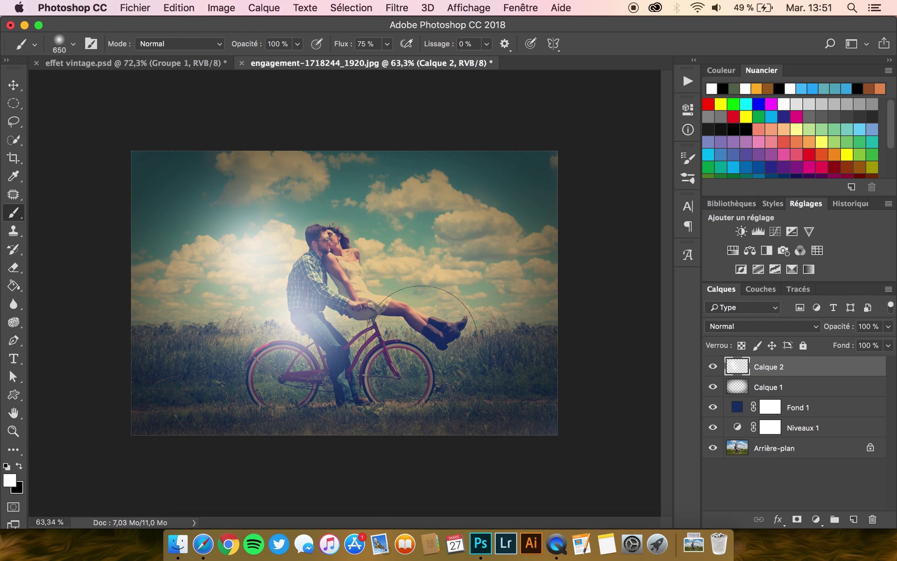
pyautogui.click(429, 351)
pyautogui.click(477, 284)
pyautogui.click(443, 304)
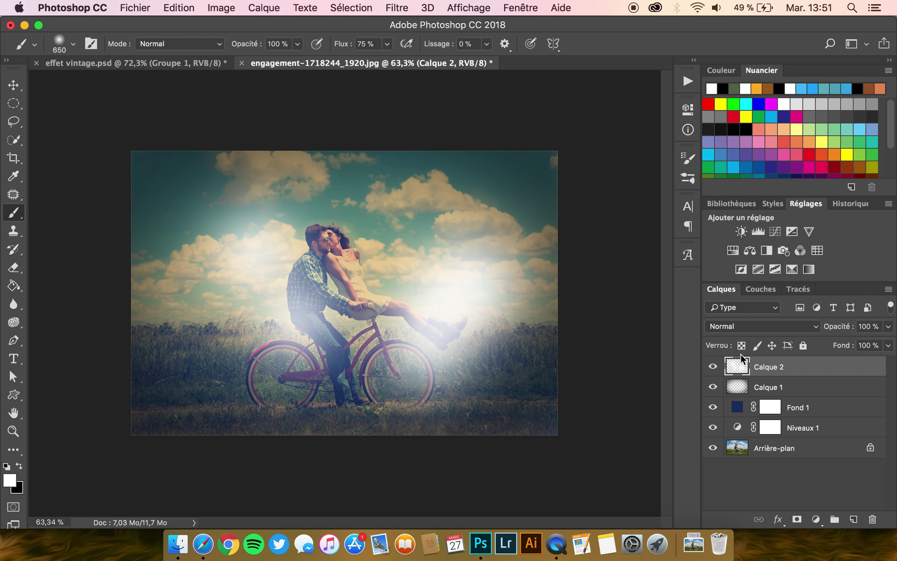
# Fade the glow layer Calque 2 to 21% opacity.
pyautogui.click(889, 327)
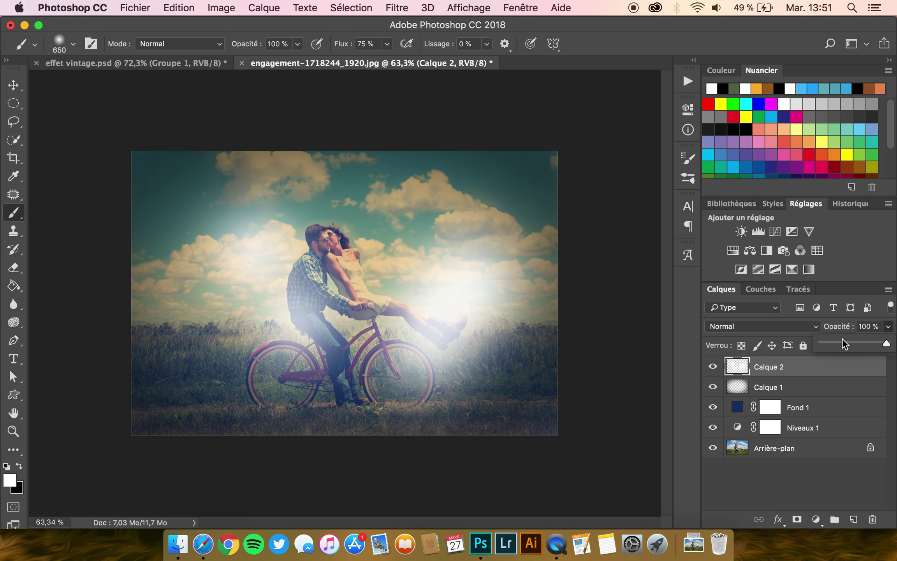
pyautogui.moveTo(839, 341); pyautogui.dragTo(836, 341)
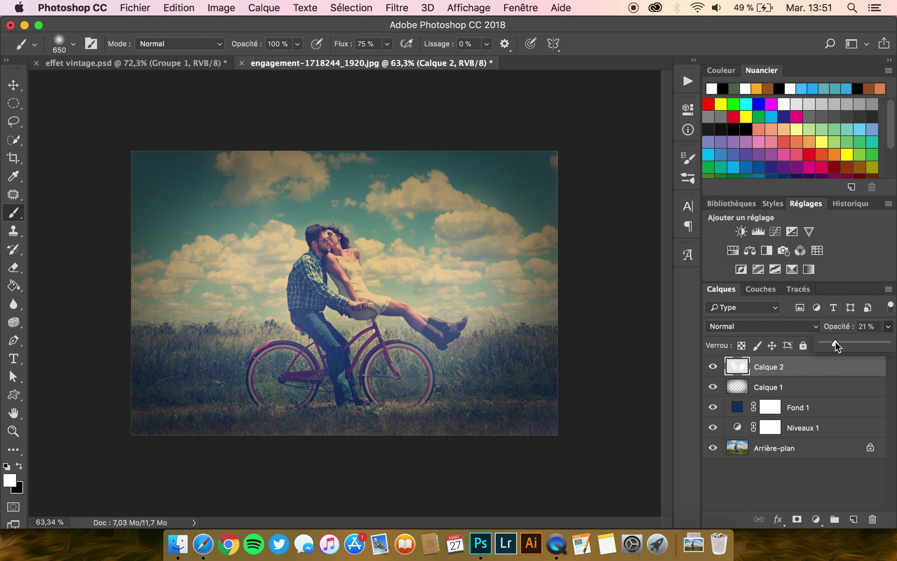
pyautogui.click(713, 368)
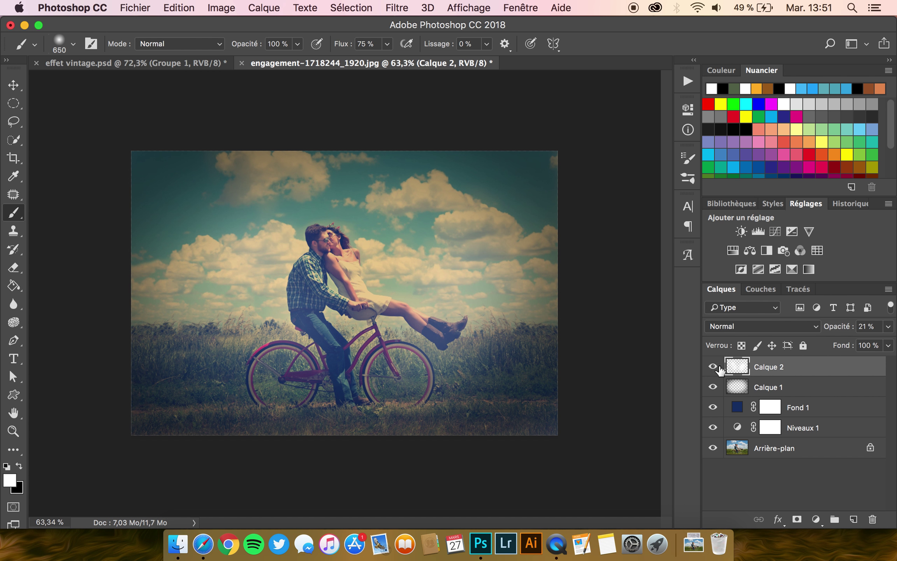
pyautogui.click(13, 85)
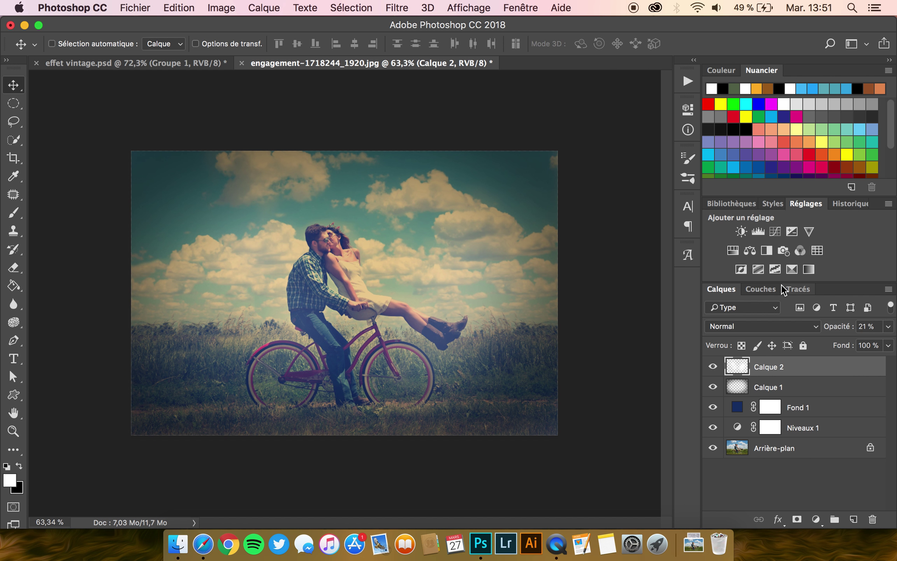
# Add a Filtre photo layer using the Jaune filter at about 74% density.
pyautogui.click(783, 250)
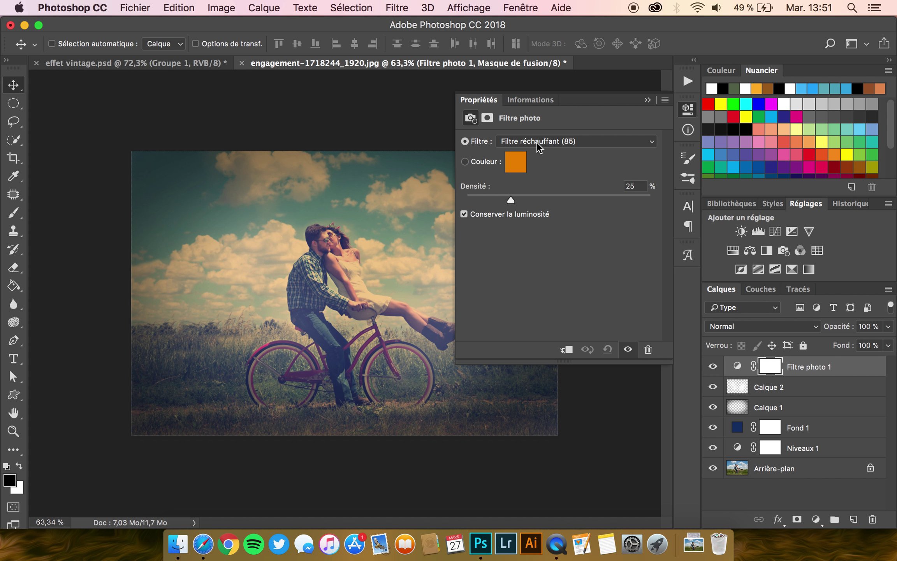
pyautogui.click(542, 142)
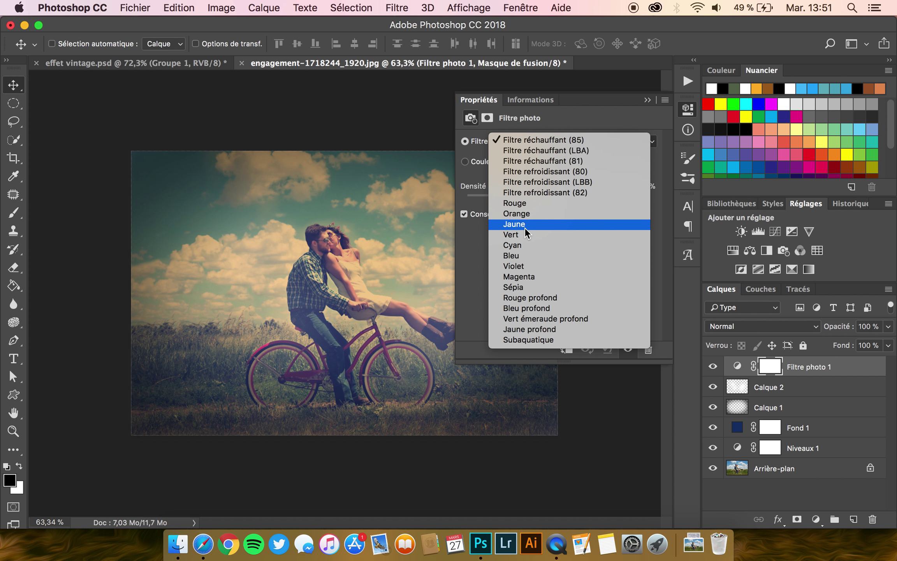
pyautogui.click(541, 225)
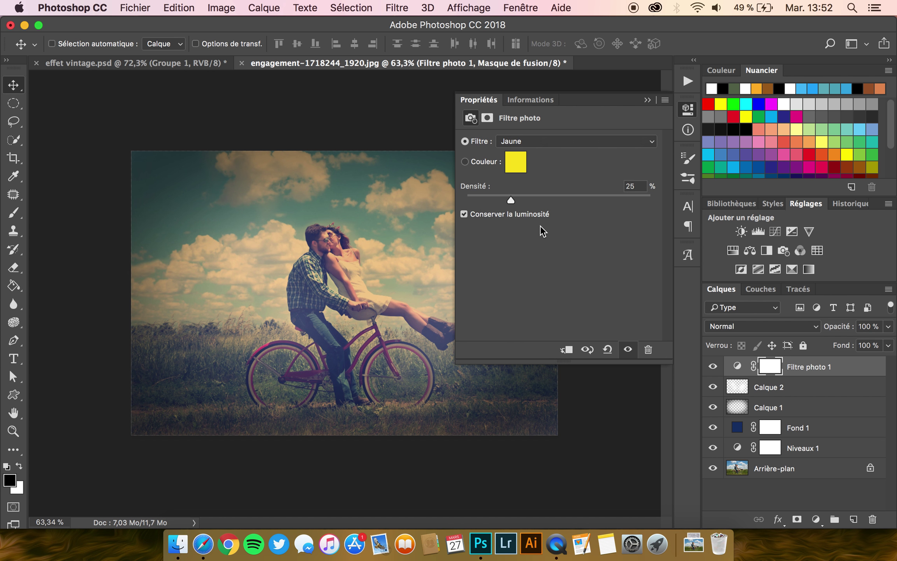
pyautogui.moveTo(510, 198); pyautogui.dragTo(597, 200)
pyautogui.moveTo(676, 209); pyautogui.dragTo(591, 205)
pyautogui.click(482, 100)
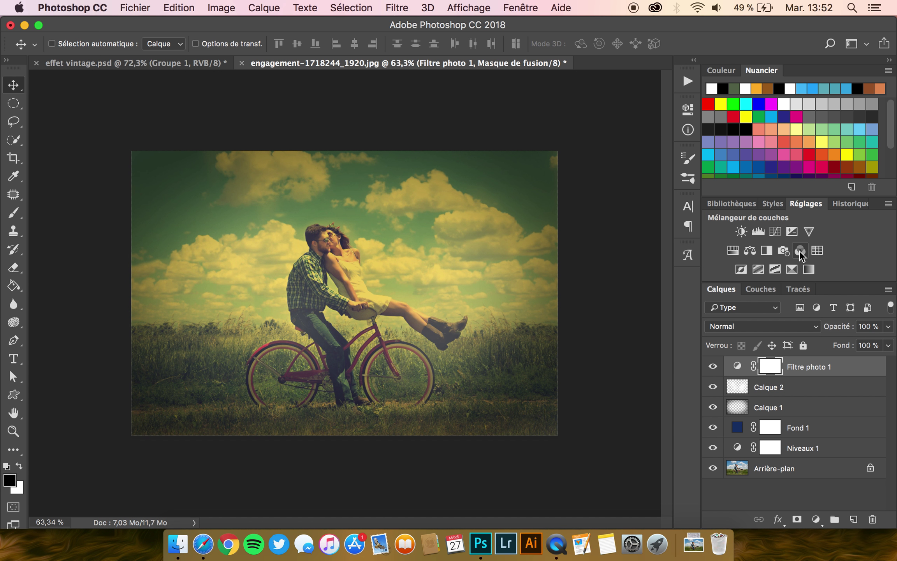
# Add a Noir et blanc 1 layer at 26% opacity and target its adjustment thumbnail.
pyautogui.click(766, 250)
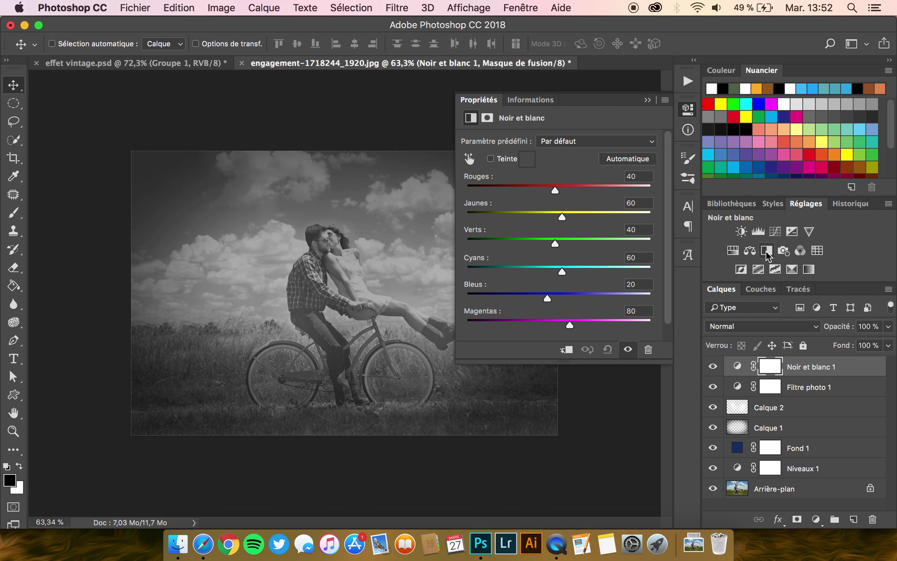
pyautogui.click(888, 328)
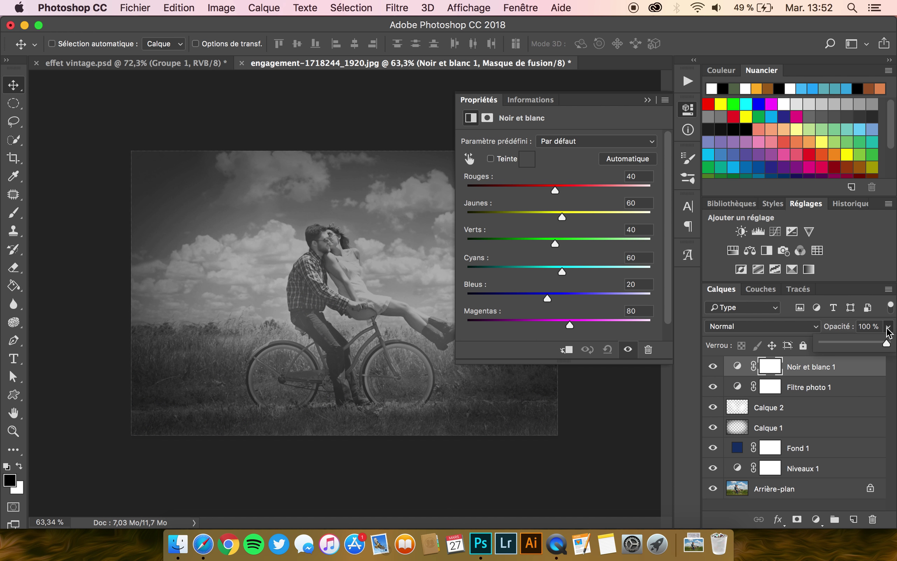
pyautogui.click(847, 342)
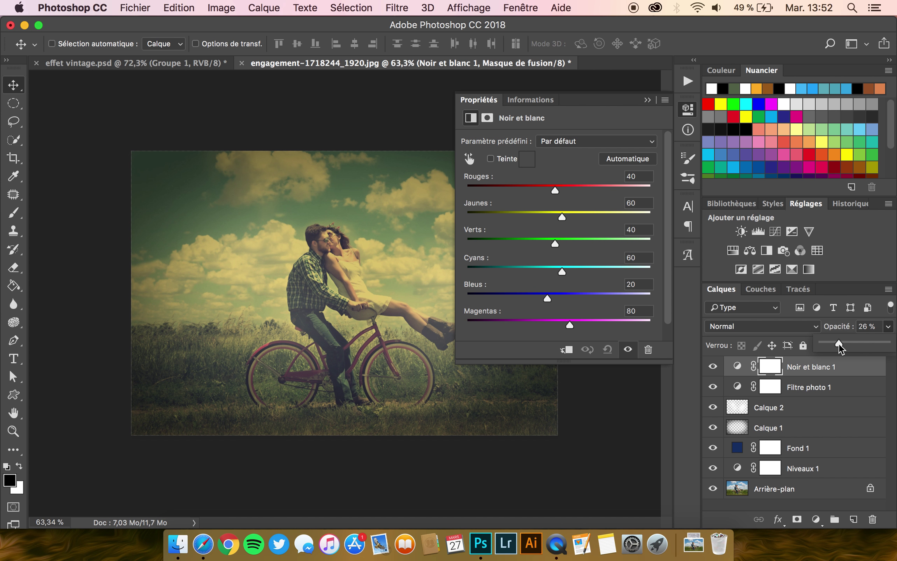
pyautogui.press('Return')
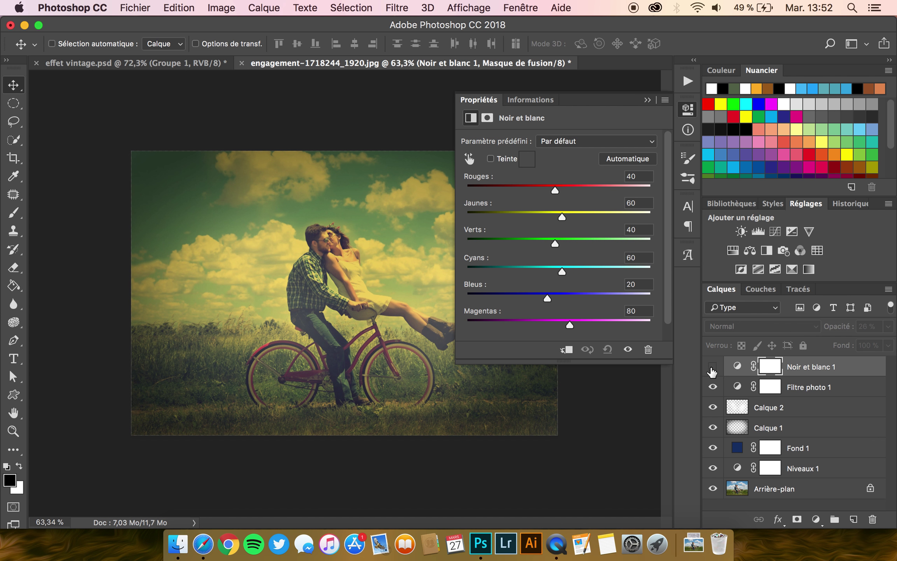
pyautogui.click(483, 101)
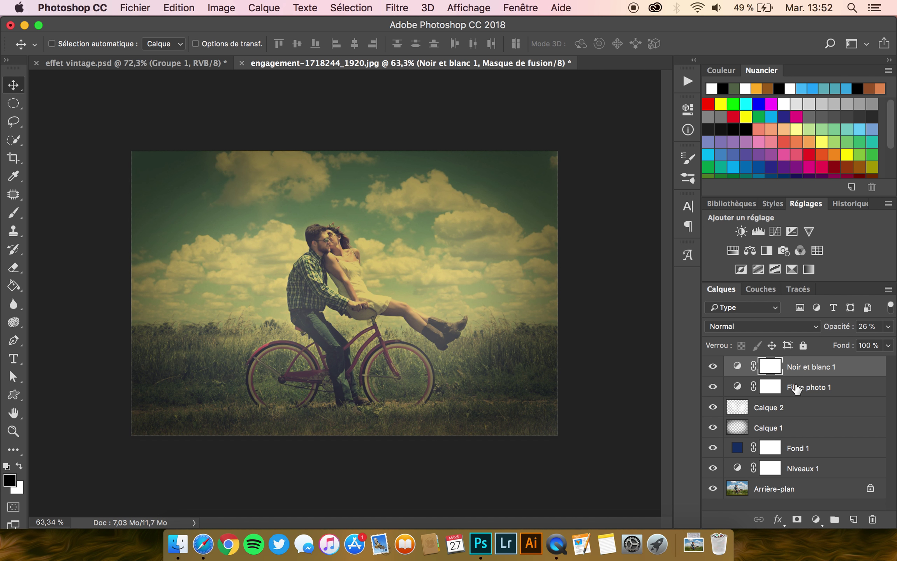
pyautogui.click(811, 370)
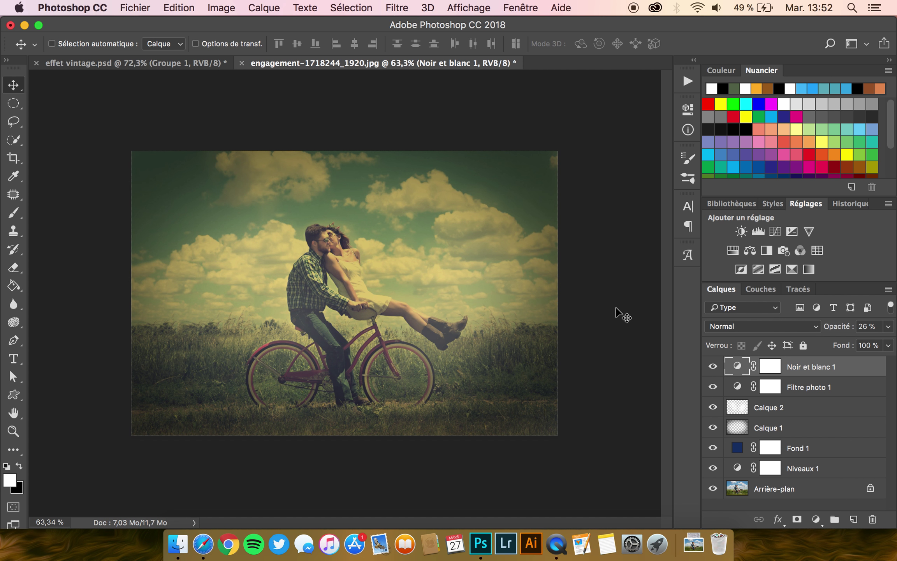
pyautogui.scroll(2, 623, 315)
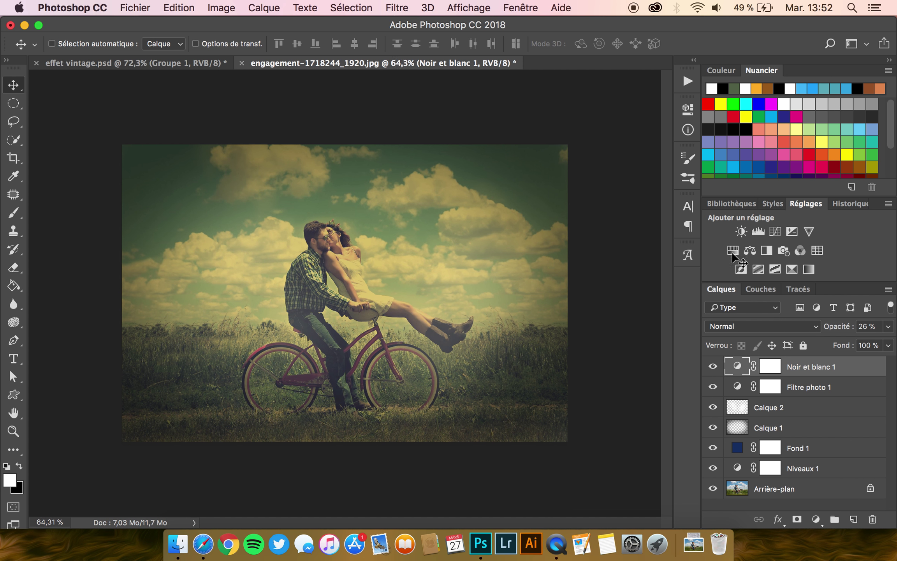
# Add a Luminosité/Contraste adjustment layer with brightness 35 and contrast 33.
pyautogui.click(740, 233)
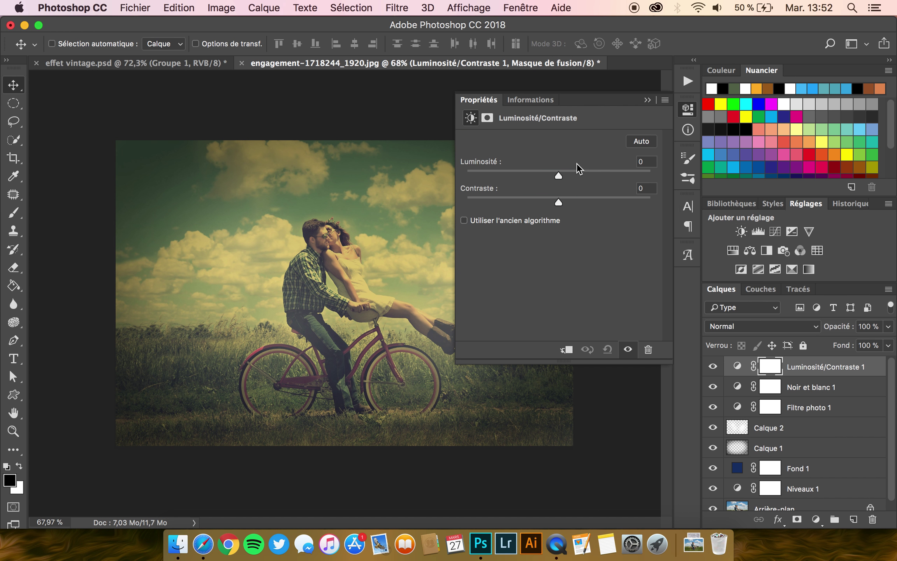
pyautogui.moveTo(558, 176); pyautogui.dragTo(571, 176)
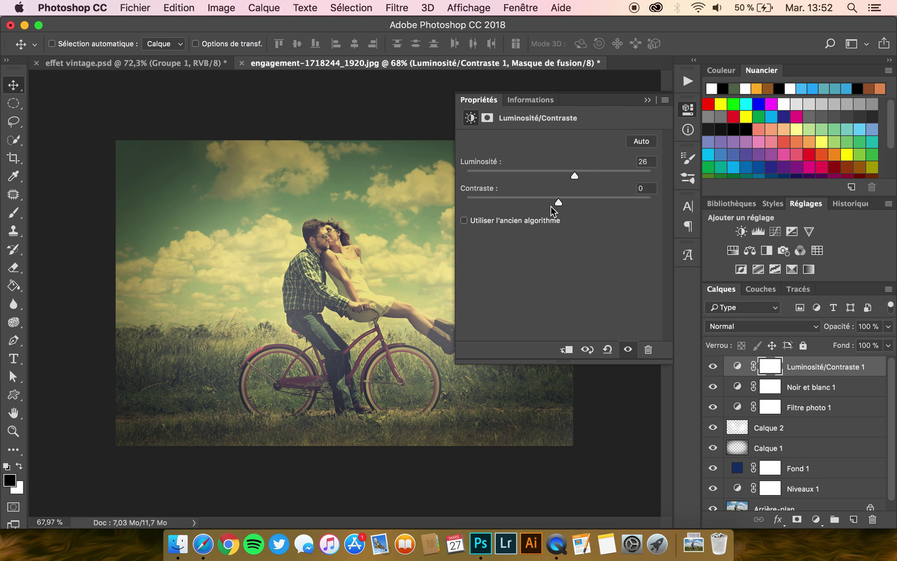
pyautogui.moveTo(559, 201)
pyautogui.mouseDown()
pyautogui.moveTo(605, 207)
pyautogui.moveTo(492, 201)
pyautogui.moveTo(582, 206)
pyautogui.moveTo(576, 211)
pyautogui.mouseUp()
pyautogui.moveTo(584, 208); pyautogui.dragTo(589, 209)
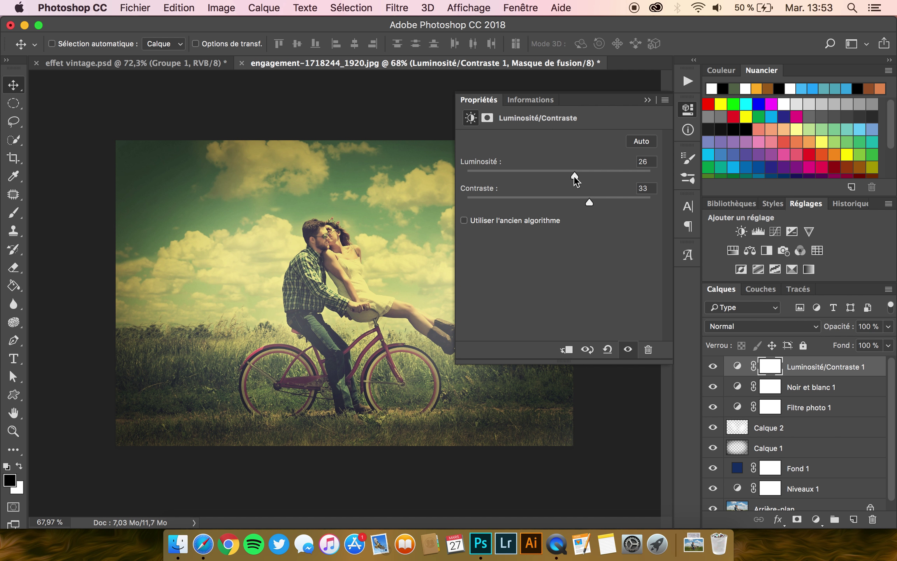
pyautogui.moveTo(574, 174); pyautogui.dragTo(580, 174)
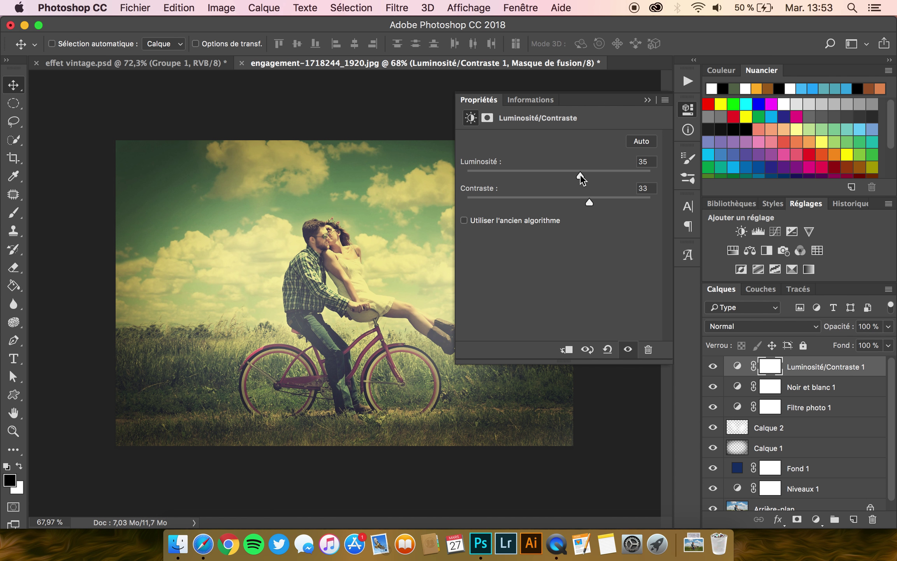
pyautogui.click(486, 99)
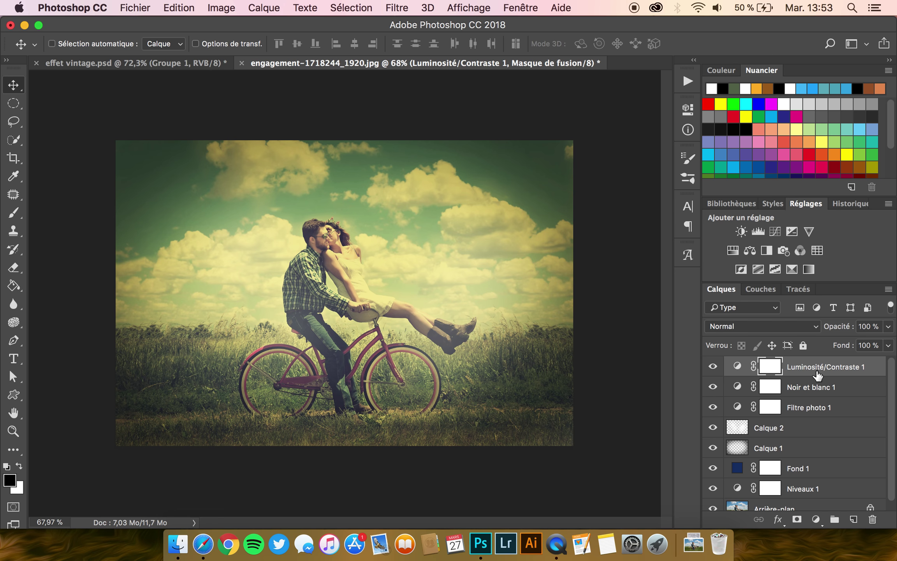
# Group Niveaux 1 through Luminosité/Contraste 1 into Groupe 1, toggling its visibility to compare with the original.
pyautogui.scroll(-1, 818, 375)
pyautogui.scroll(1, 812, 400)
pyautogui.scroll(-1, 813, 387)
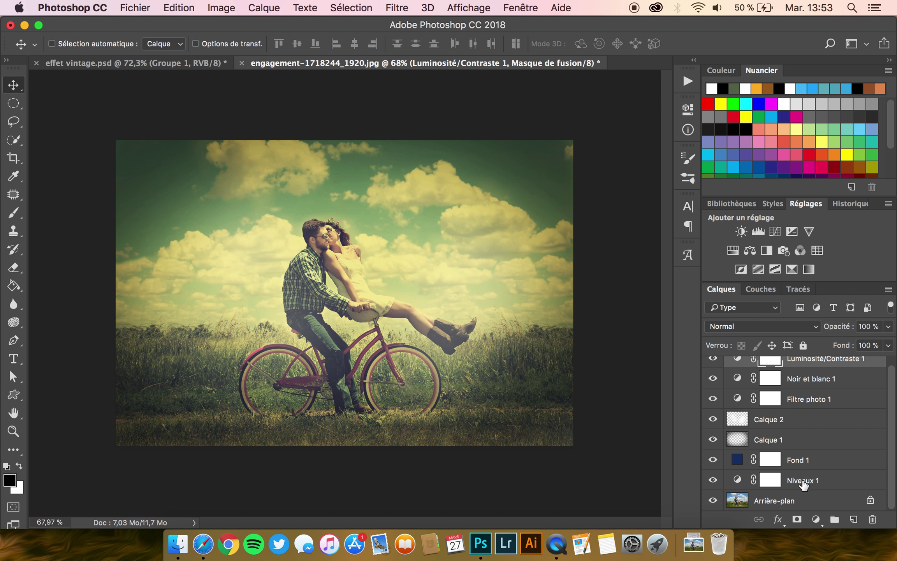
pyautogui.scroll(1, 815, 424)
pyautogui.scroll(-1, 813, 409)
pyautogui.keyDown('shift'); pyautogui.click(801, 483); pyautogui.keyUp('shift')
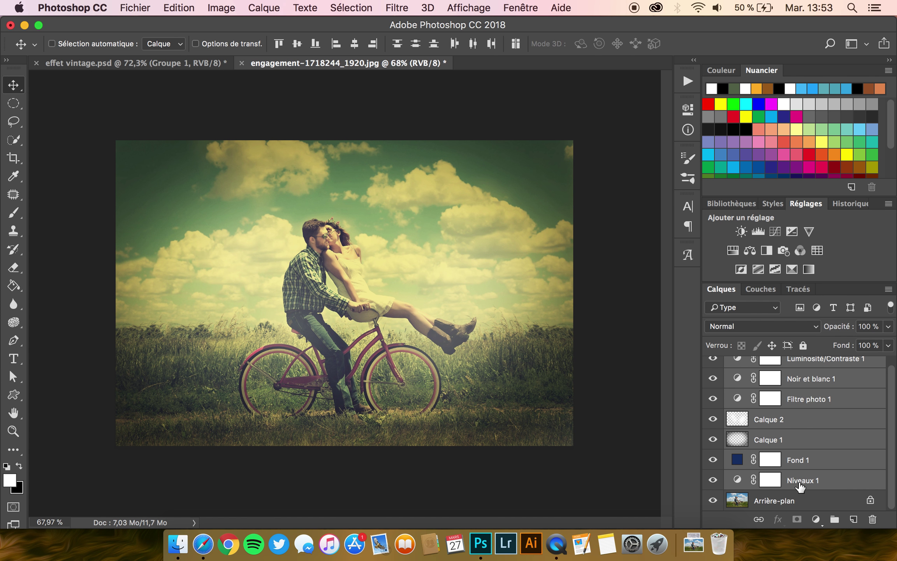
pyautogui.click(835, 522)
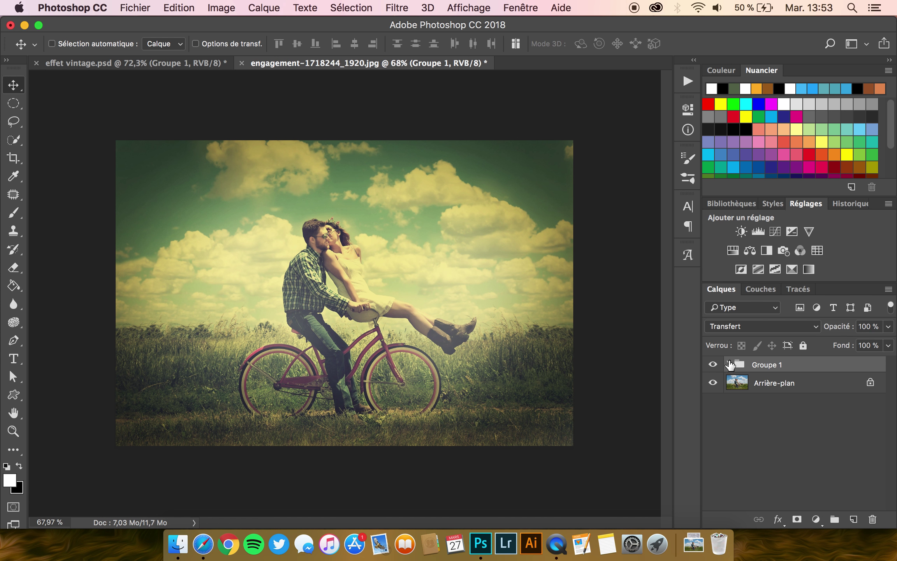
pyautogui.click(713, 365)
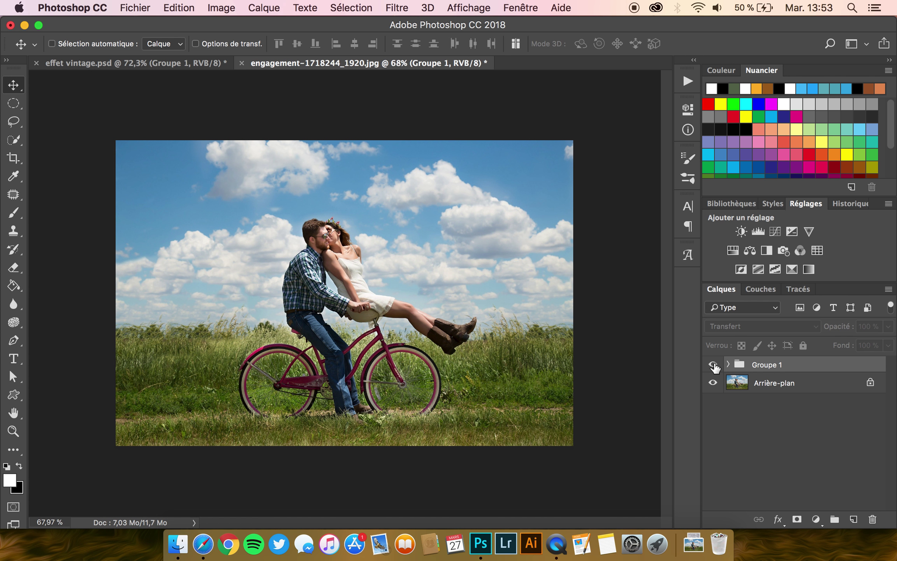
pyautogui.click(713, 365)
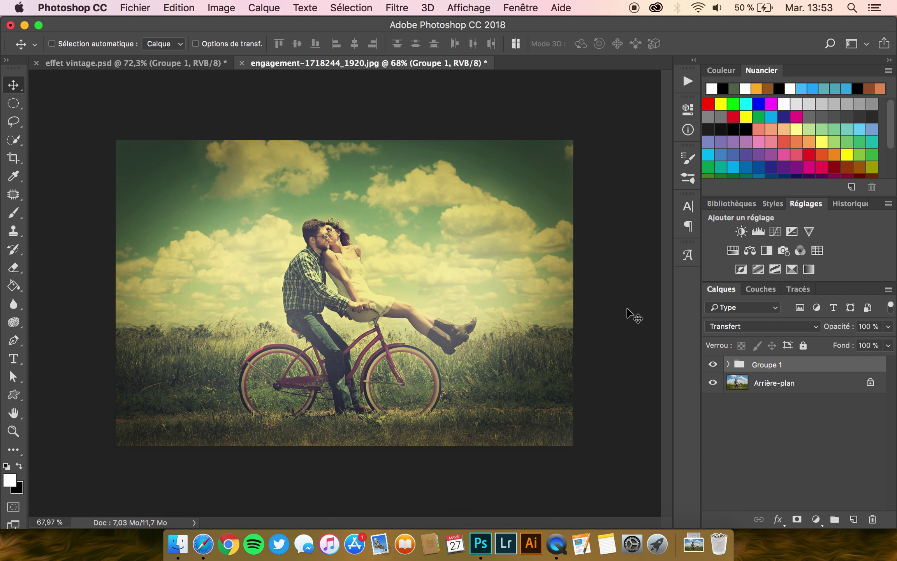